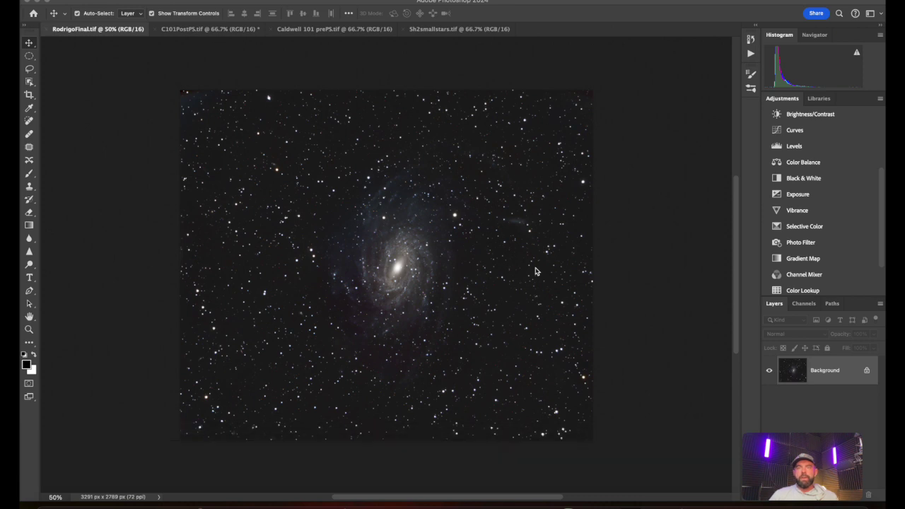
- Compare the open galaxy and nebula images, switching among RodrigoFinal.tif, C101PostPS.tif, Caldwell 101 prePS.tif and Sh2smallstars.tif
left_click(208, 31)
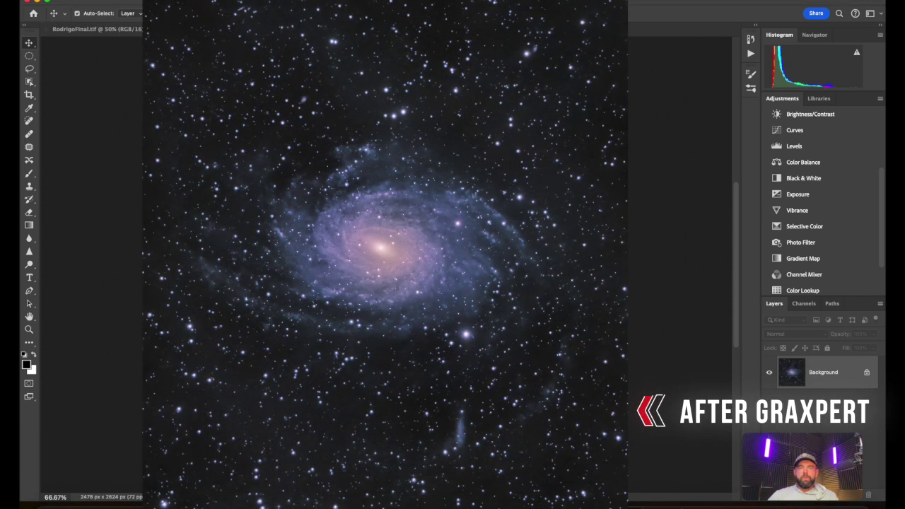
left_click(89, 30)
left_click(196, 29)
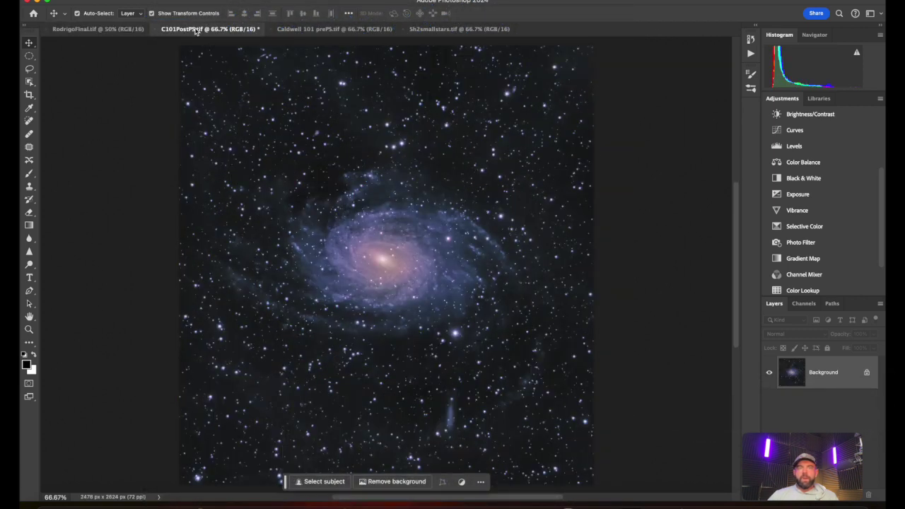
left_click(447, 29)
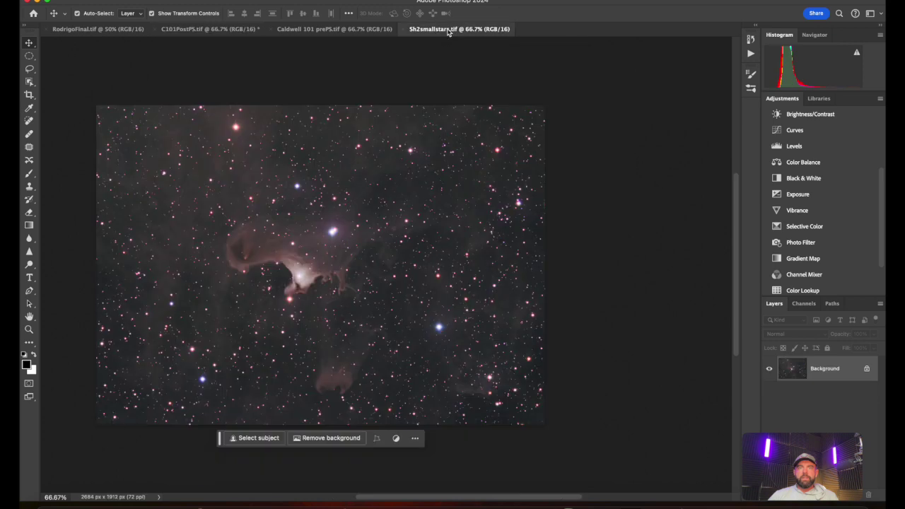
left_click(382, 30)
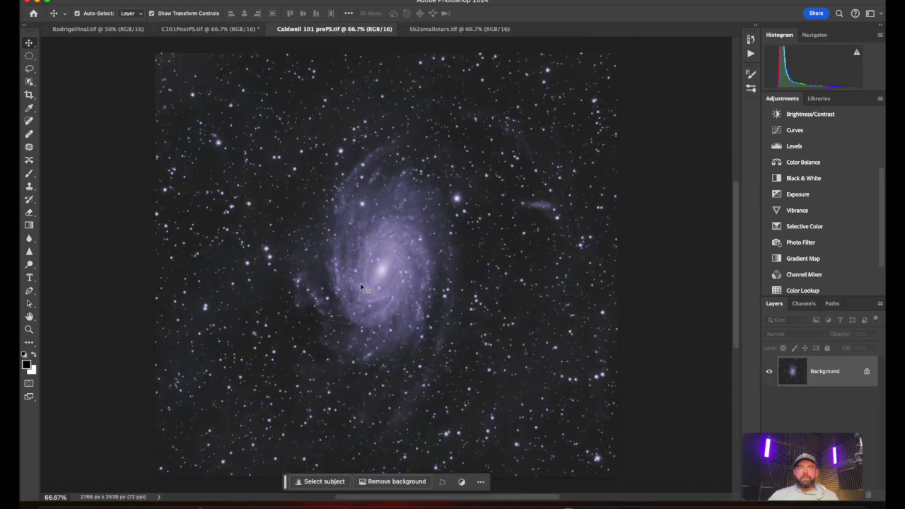
left_click(110, 31)
left_click(294, 32)
left_click(200, 33)
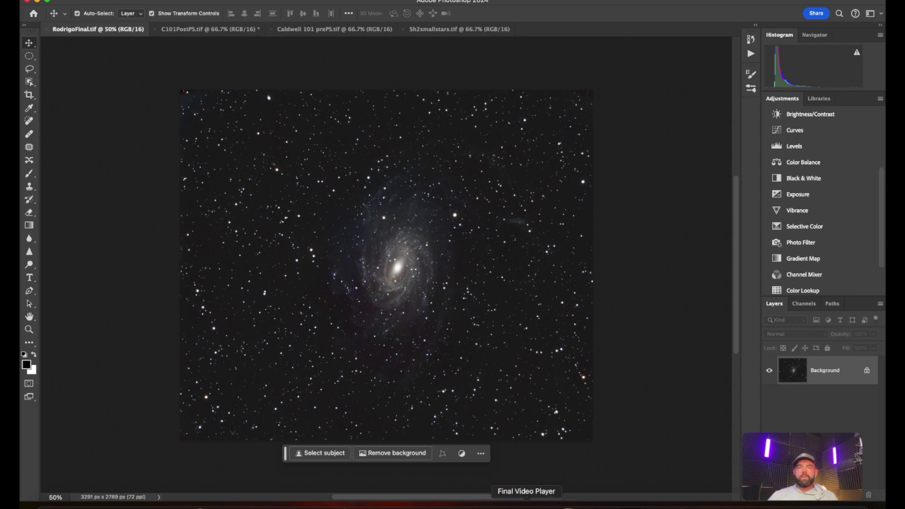
- Switch to Final Video Player, skip the PixInsight recording ahead to 02:47 and resume playback at the background extraction
left_click(526, 503)
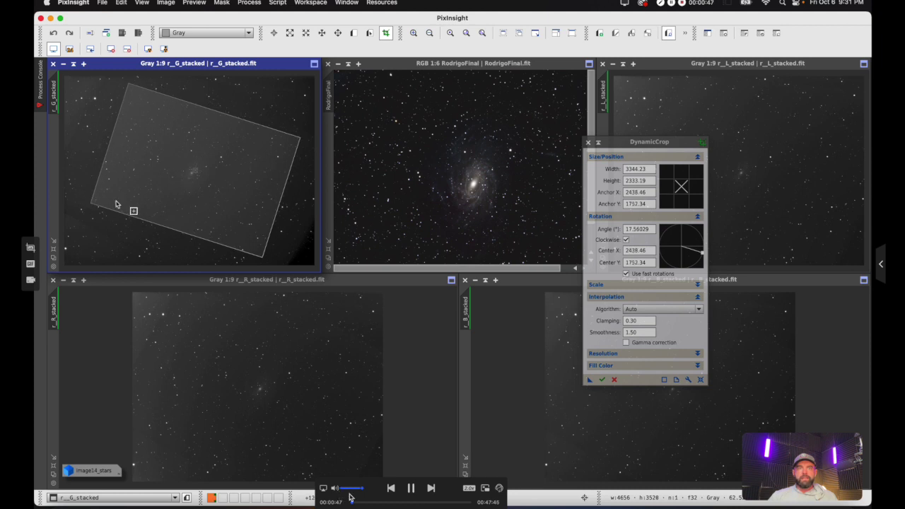
left_click_drag(355, 504, 357, 503)
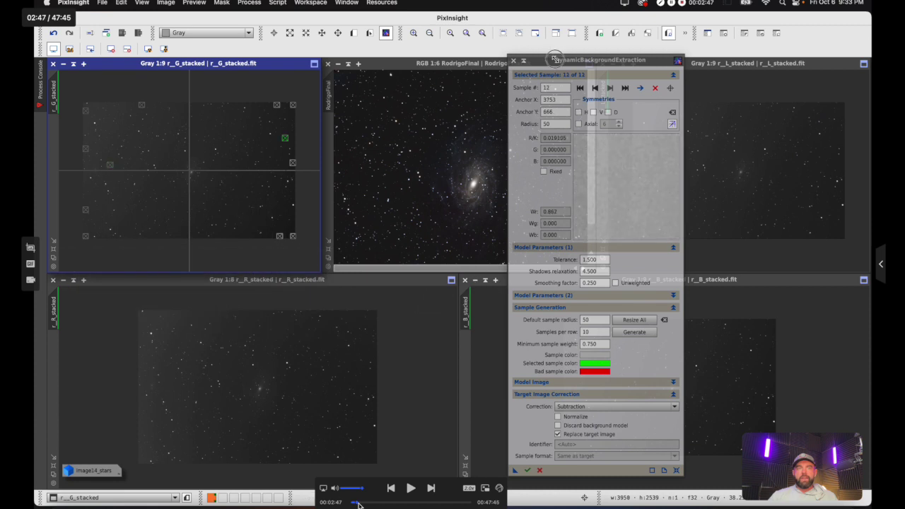
key("space")
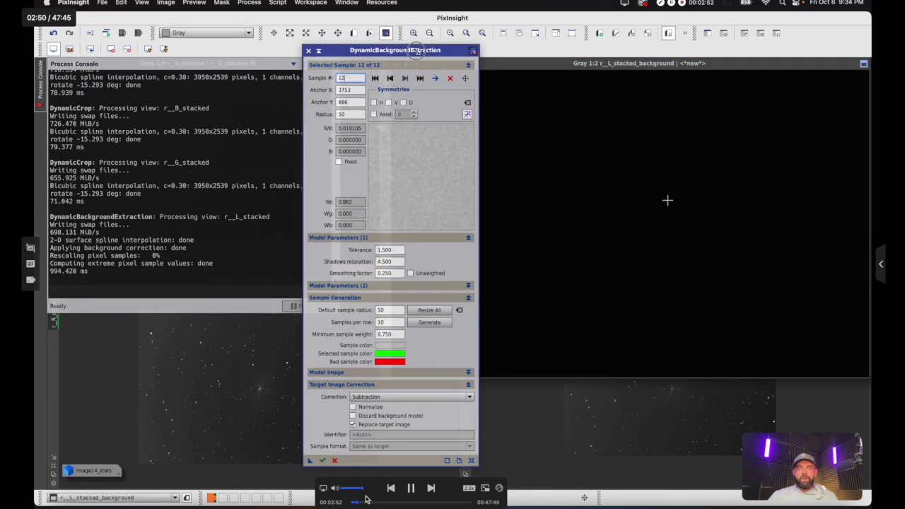
- Skip through the recording's DynamicBackgroundExtraction of the separate channel stacks, moving on to about 09:35
left_click(360, 503)
left_click_drag(360, 503, 355, 503)
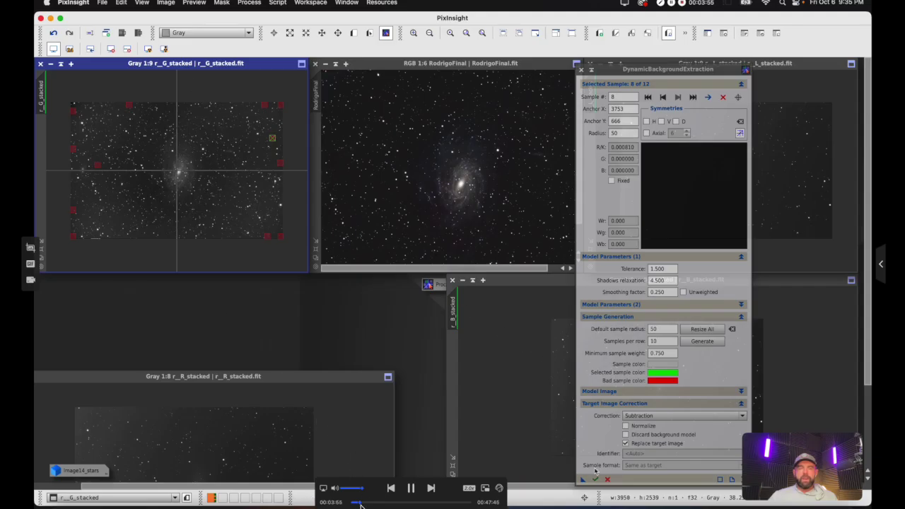
left_click_drag(360, 504, 368, 504)
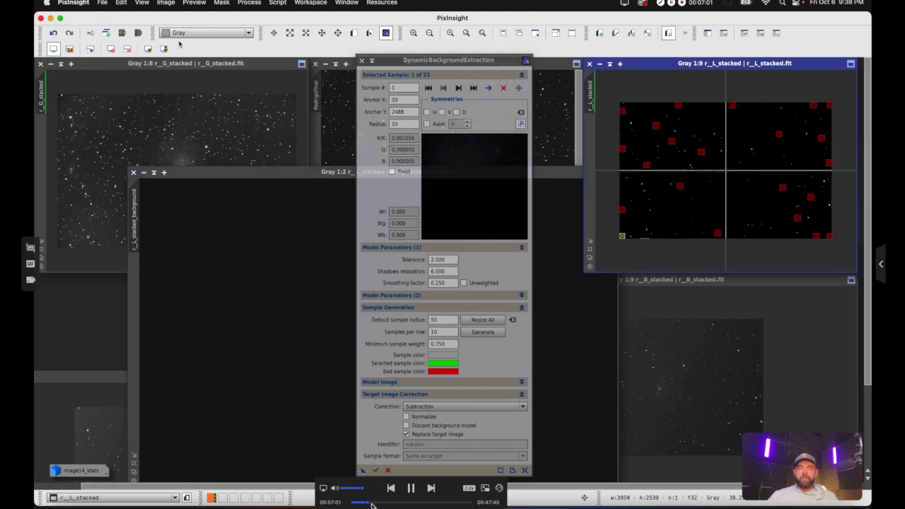
left_click_drag(369, 505, 375, 504)
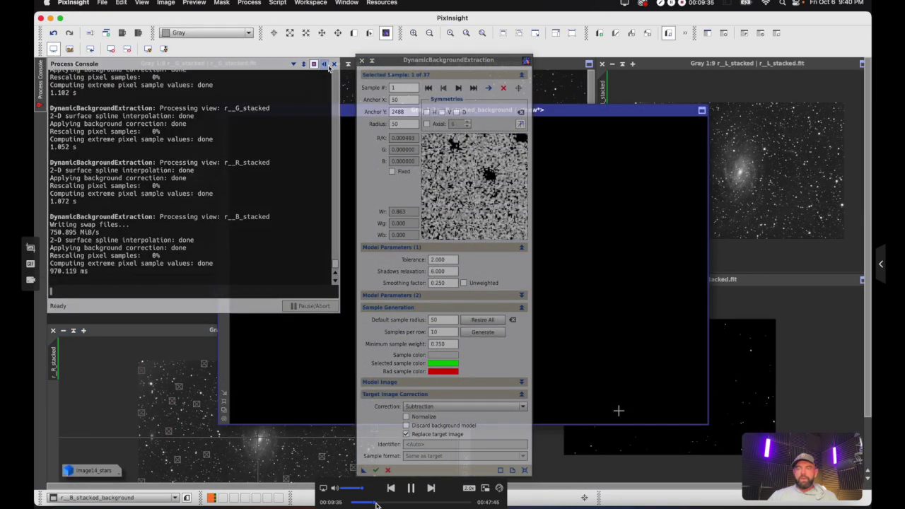
- Skip to the BlurXTerminator section at 11:36, then on to the LRGBCombination section after 13:06
left_click_drag(375, 503, 377, 504)
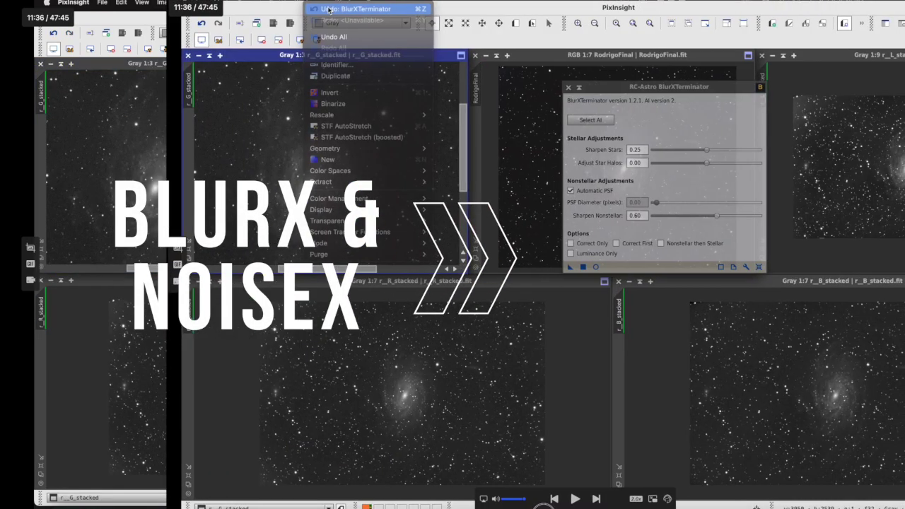
left_click_drag(378, 504, 384, 504)
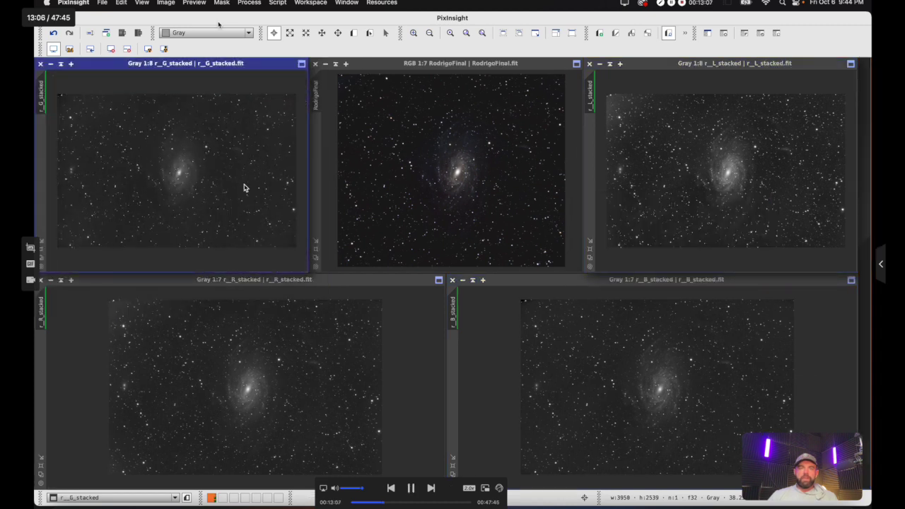
left_click_drag(384, 504, 385, 504)
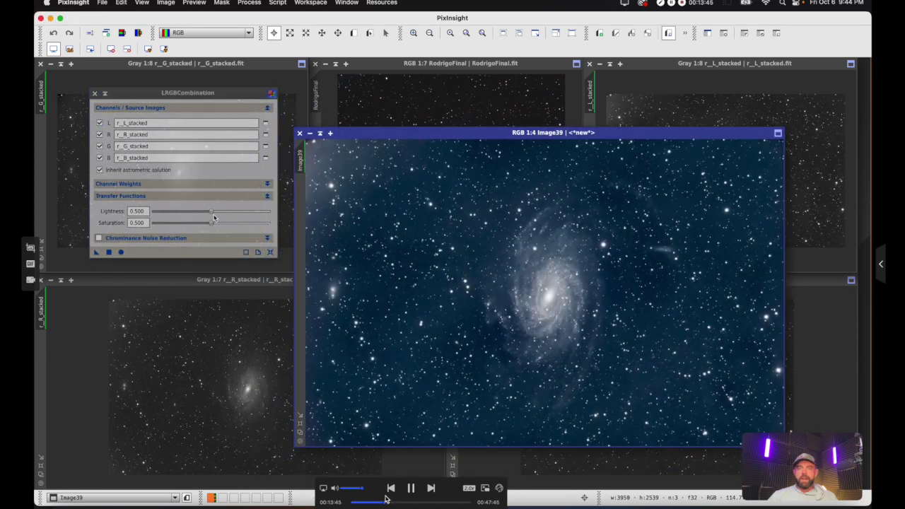
- Skip through the background extraction of the combined Image41 to 18:43 and watch it being cropped
left_click_drag(386, 503, 390, 504)
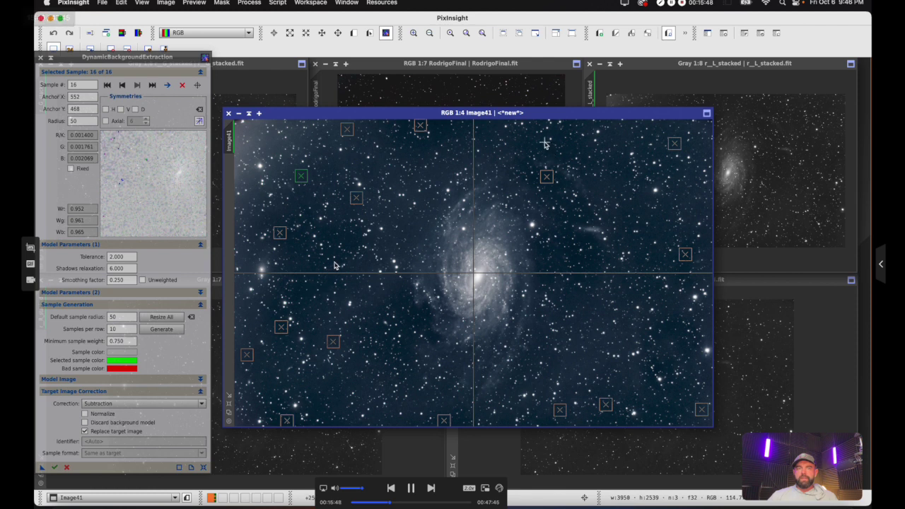
left_click(392, 502)
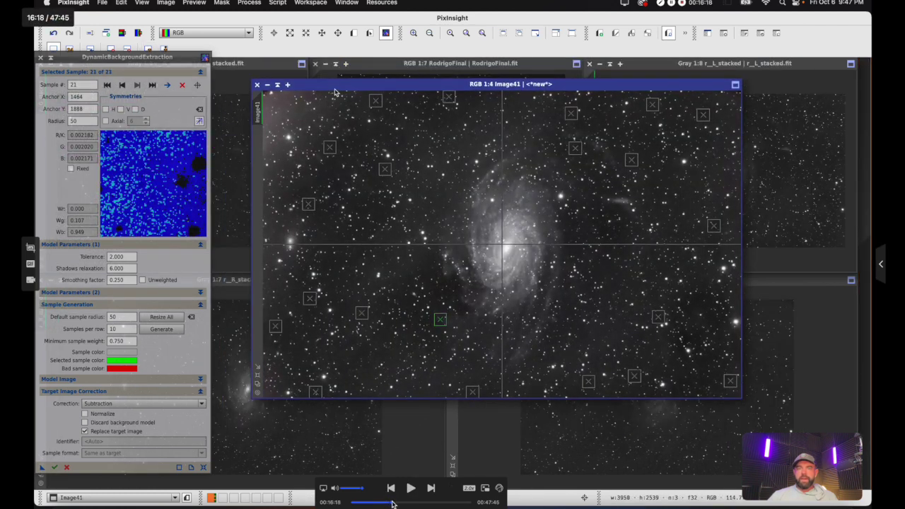
left_click_drag(394, 501, 396, 504)
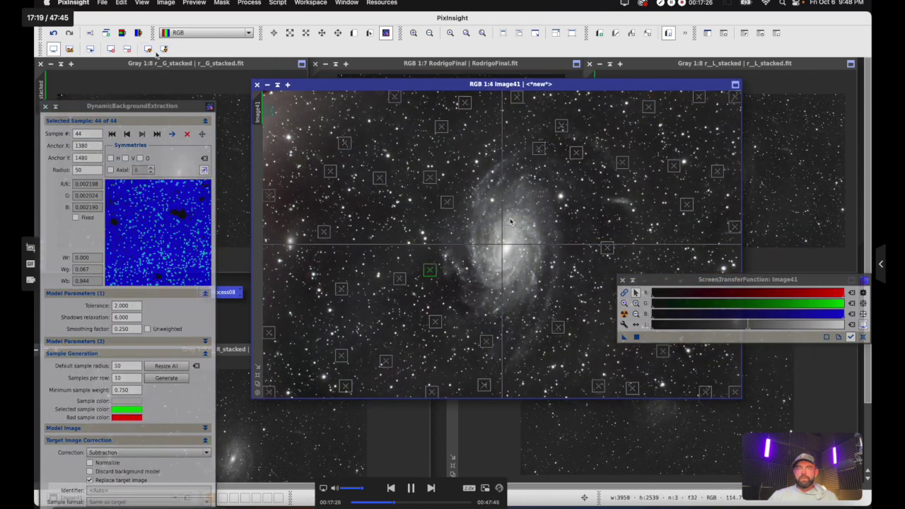
left_click_drag(395, 504, 397, 505)
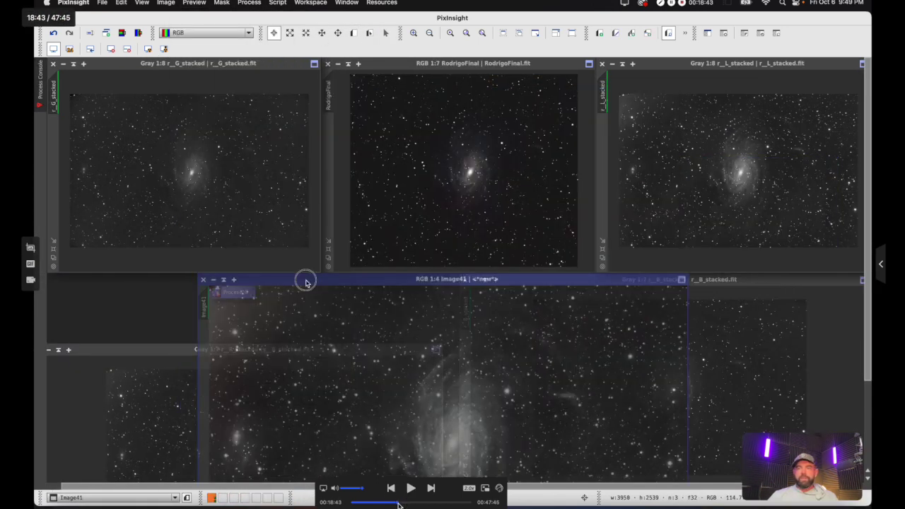
left_click_drag(305, 281, 297, 106)
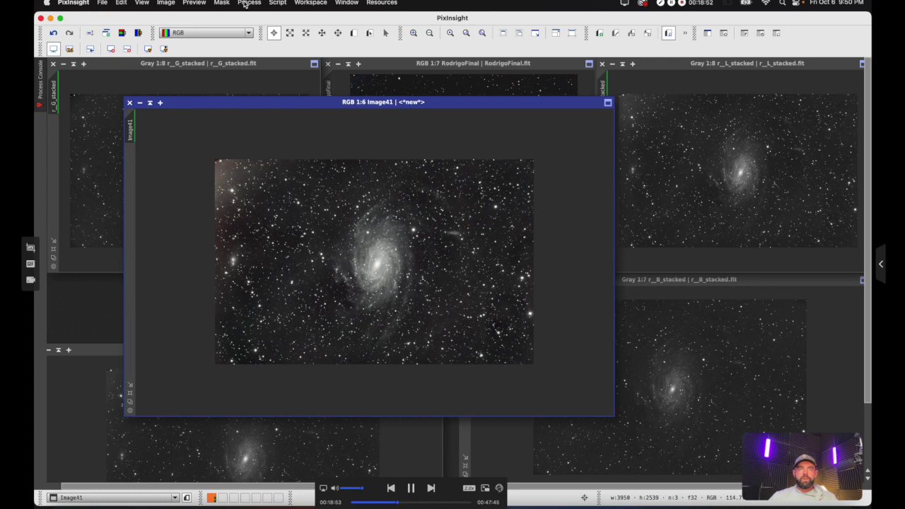
left_click_drag(278, 103, 306, 73)
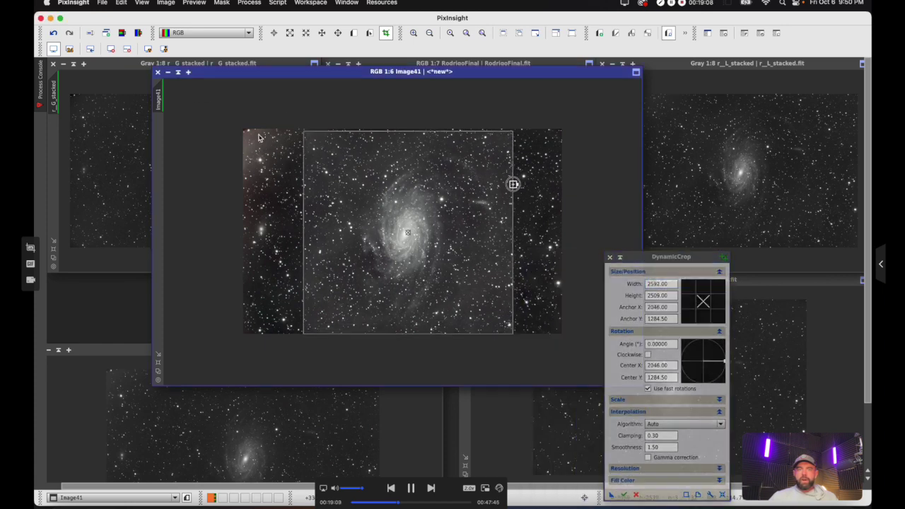
- Skip through the GeneralizedHyperbolicStretch section from 20:07, ending at 24:13 with the stretched galaxy
left_click(400, 504)
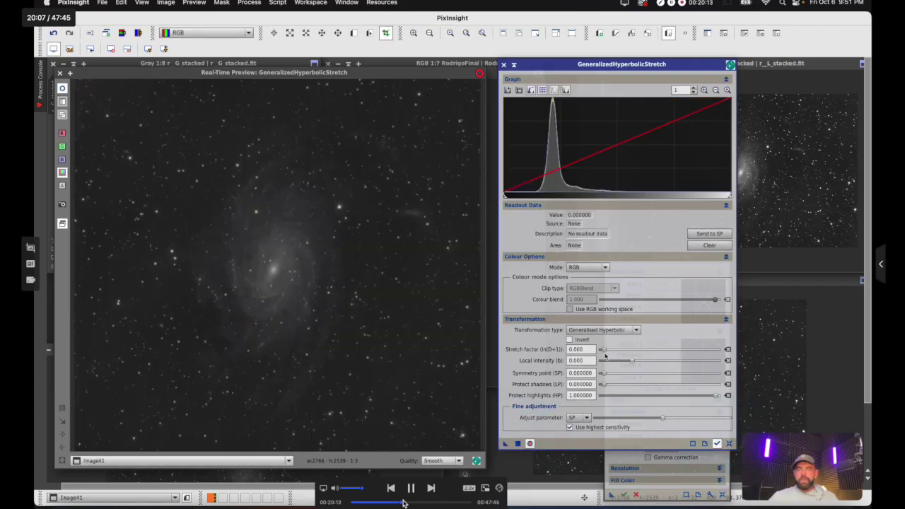
left_click(403, 503)
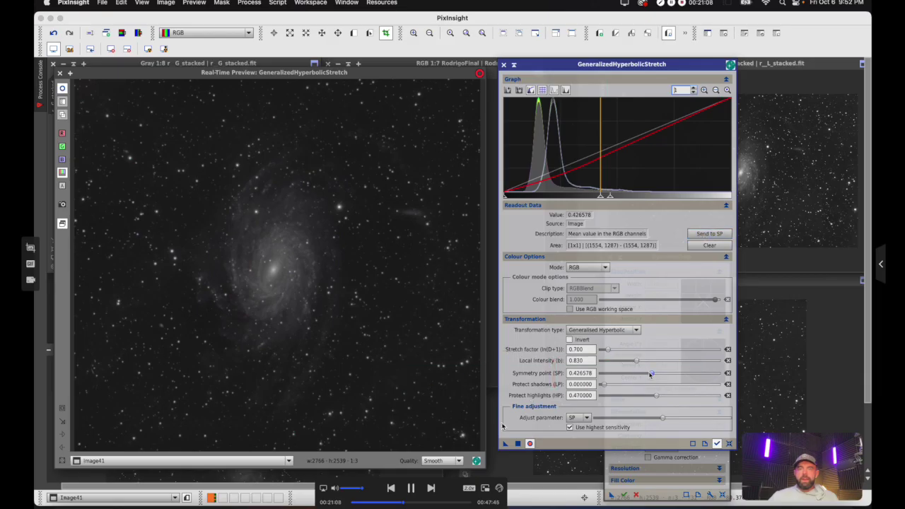
left_click_drag(404, 503, 411, 503)
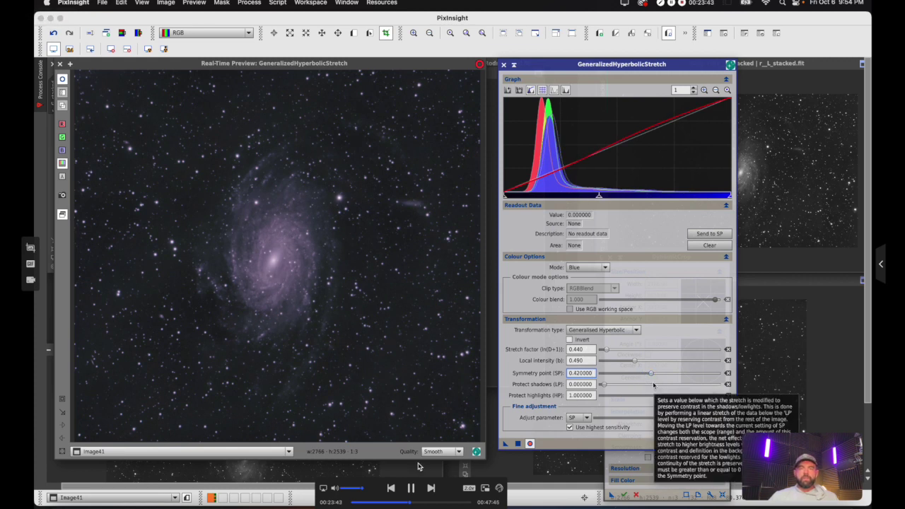
left_click_drag(413, 502, 415, 503)
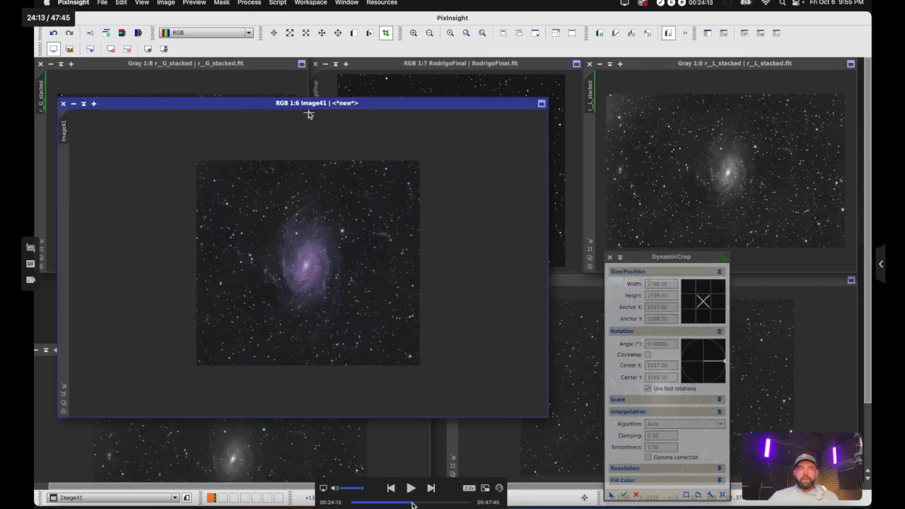
- Rewind to 23:58, replay the comparison of the stretched Image41 with RodrigoFinal, pausing at 24:10 before resuming playback
left_click(412, 487)
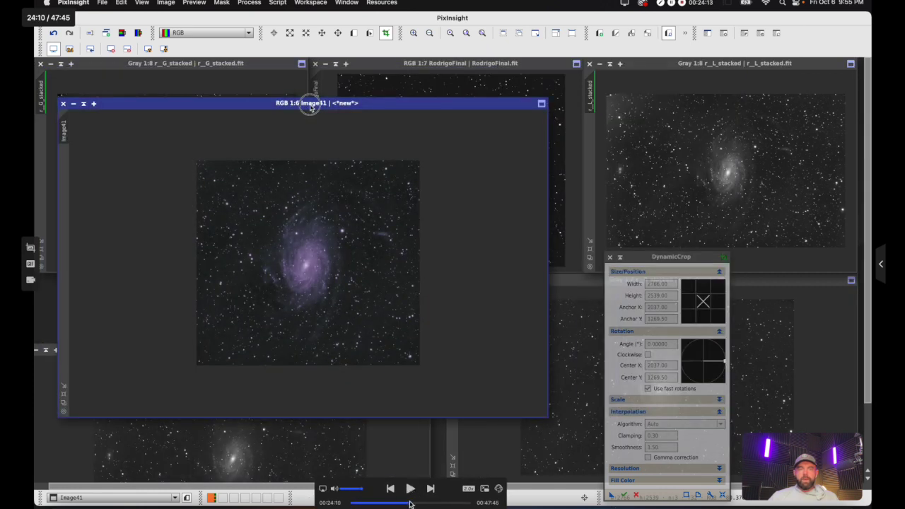
left_click_drag(405, 501, 410, 501)
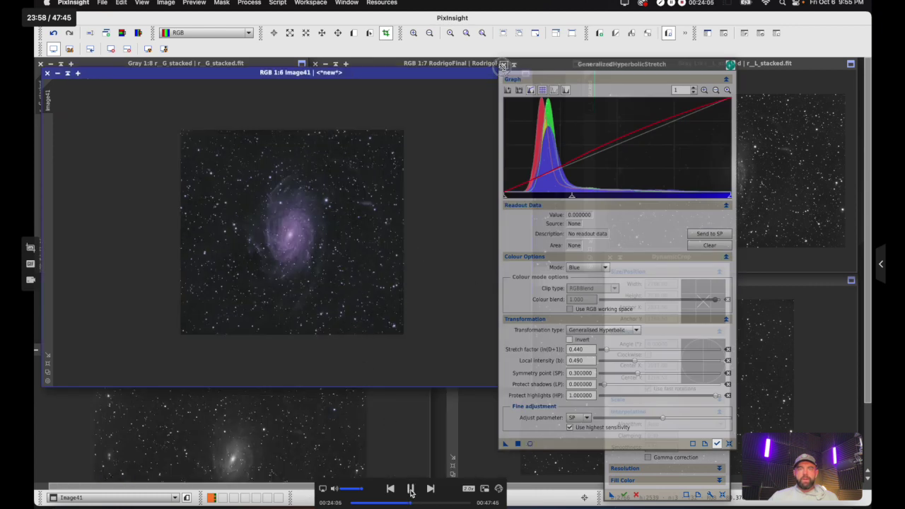
left_click(410, 491)
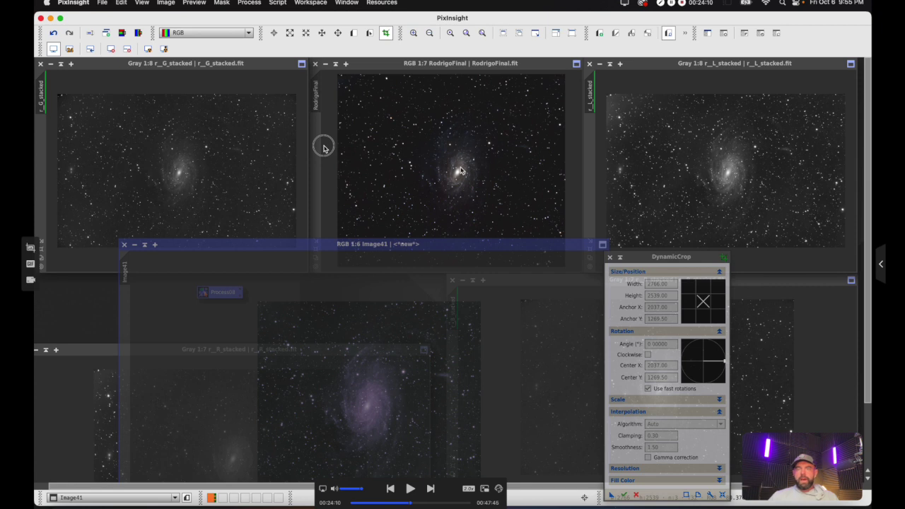
left_click(410, 489)
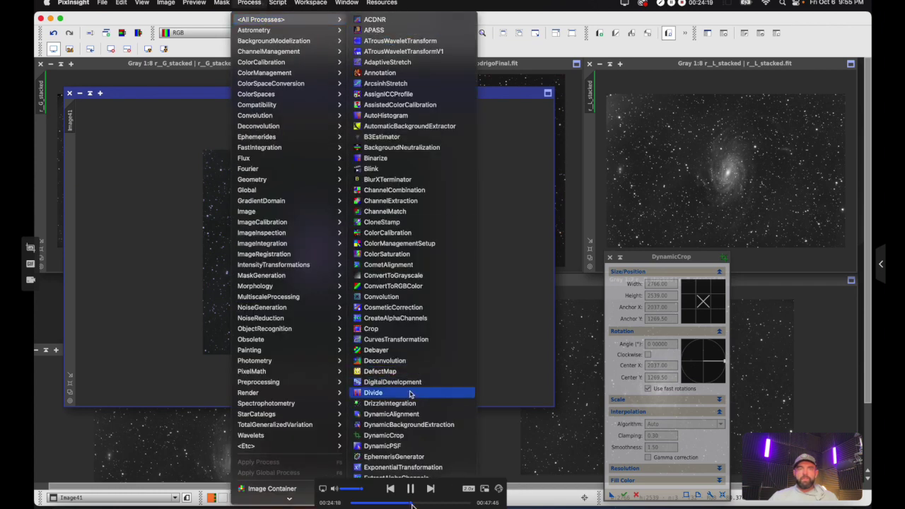
- Skip to the recording's Photoshop editing at 27:41, then to the Camera Raw color curve adjustments around 28:58
left_click_drag(412, 506, 419, 505)
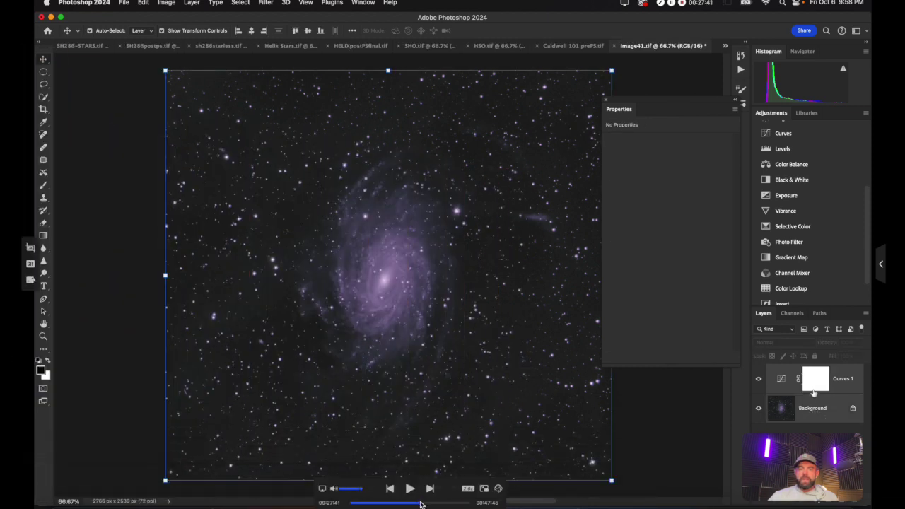
left_click(420, 504)
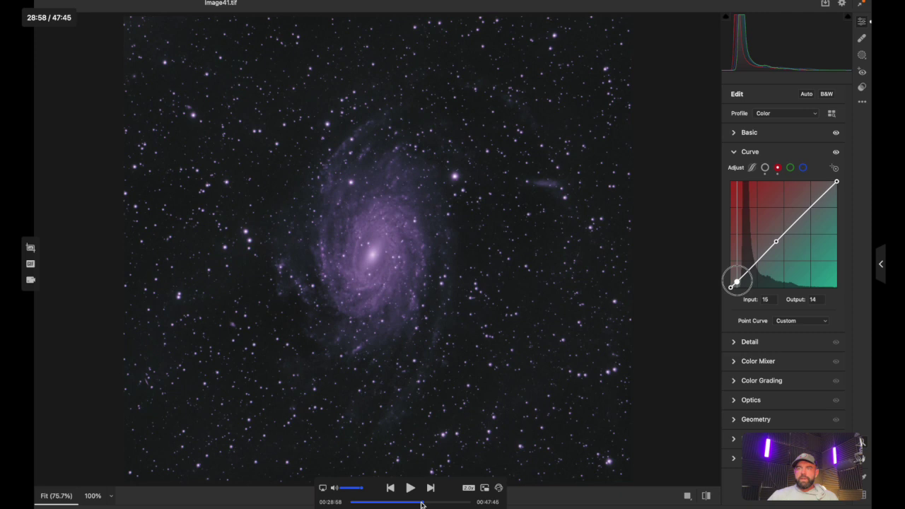
left_click(422, 504)
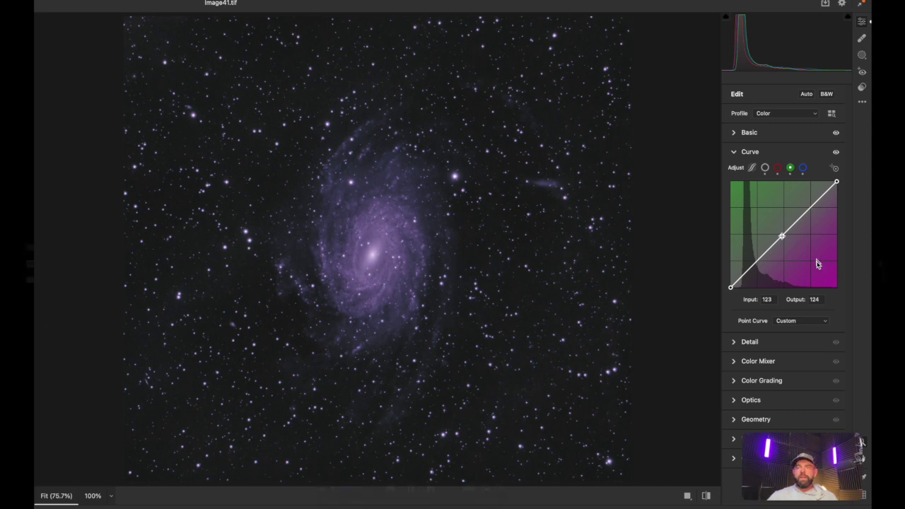
- Skip to 30:16 and play through the Color Mixer saturation and luminance adjustments, moving ahead to 30:36
mouse_move(423, 505)
left_click(425, 505)
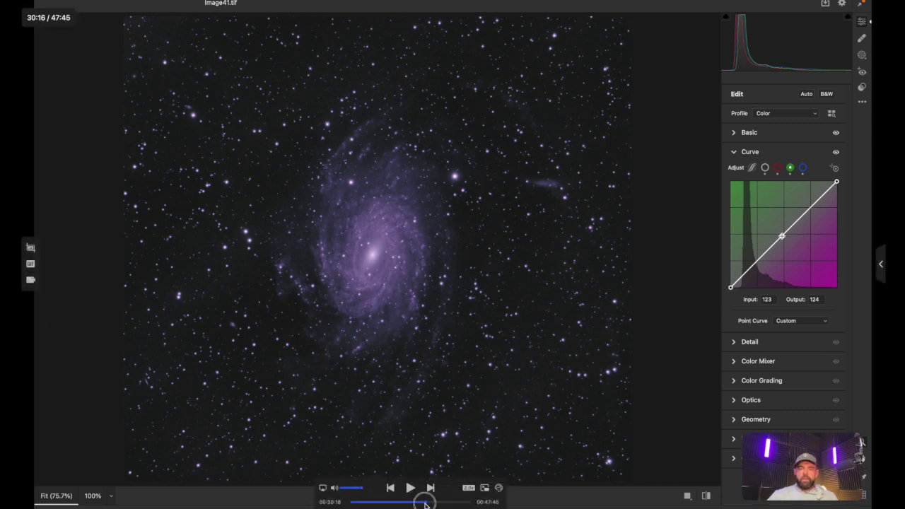
key("space")
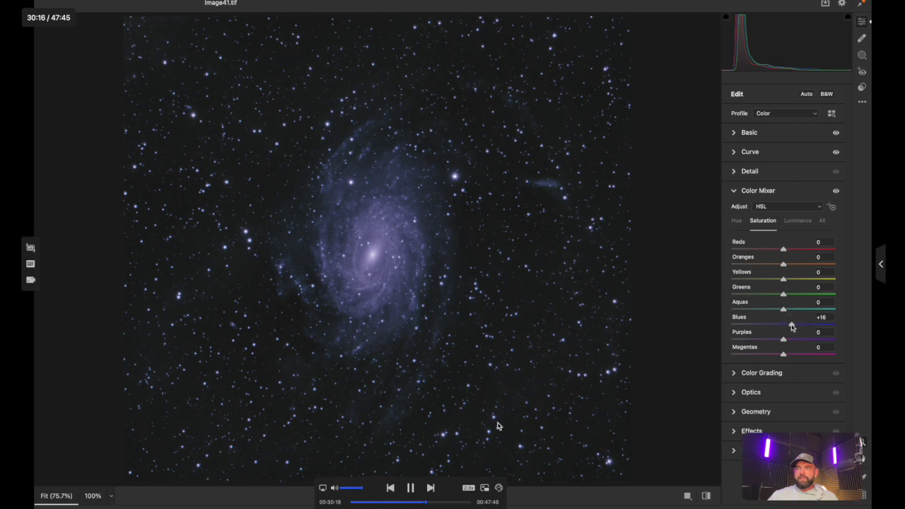
left_click(424, 504)
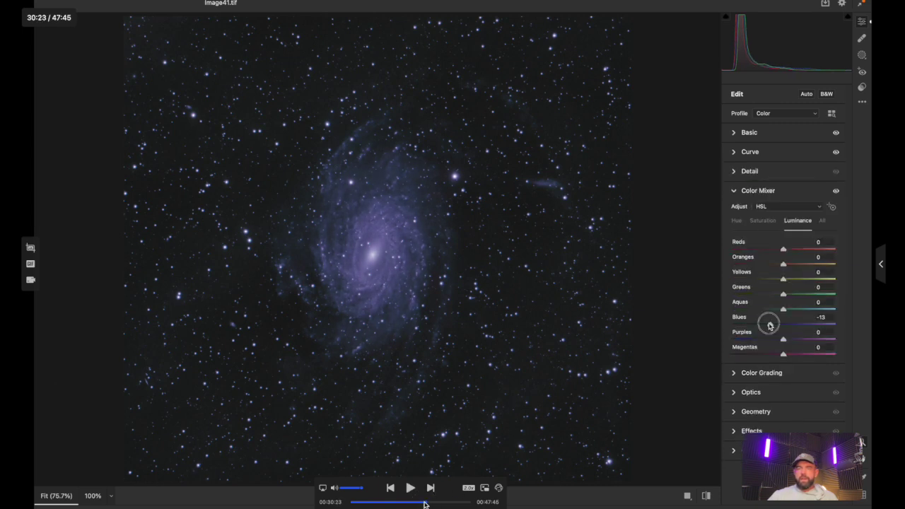
left_click(425, 504)
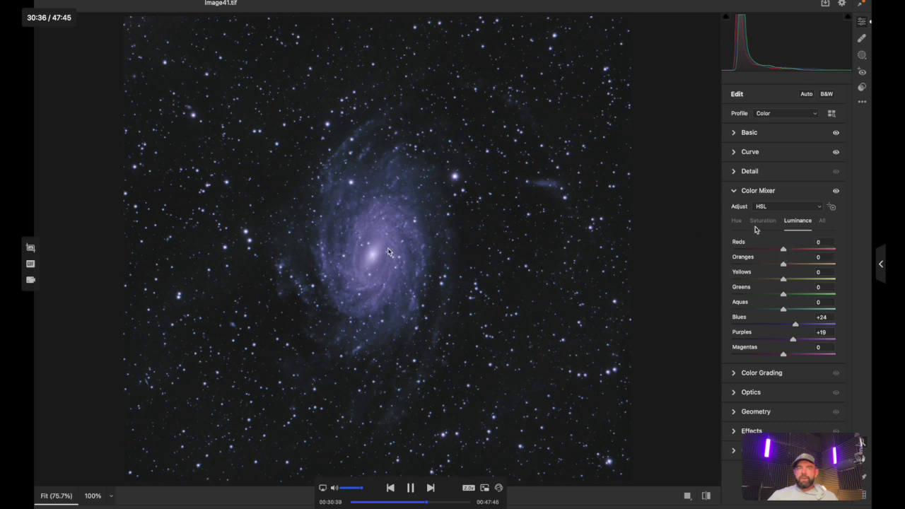
- Skip ahead to 31:42 and play through the Selective Color adjustments to the whites
left_click(429, 503)
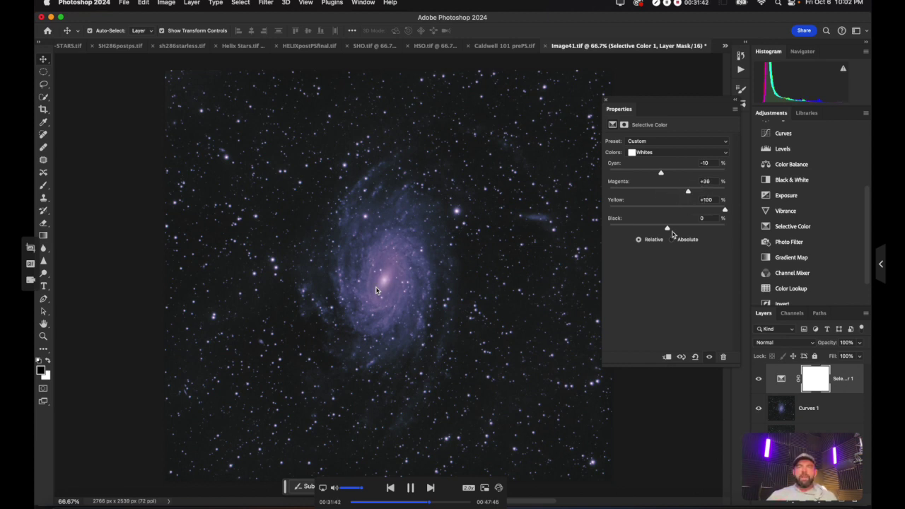
left_click_drag(671, 232, 669, 232)
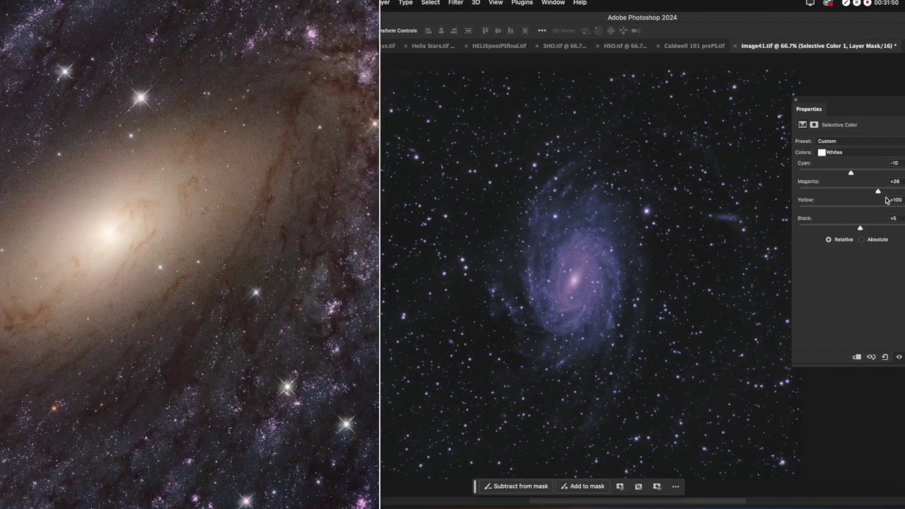
left_click_drag(850, 172, 890, 186)
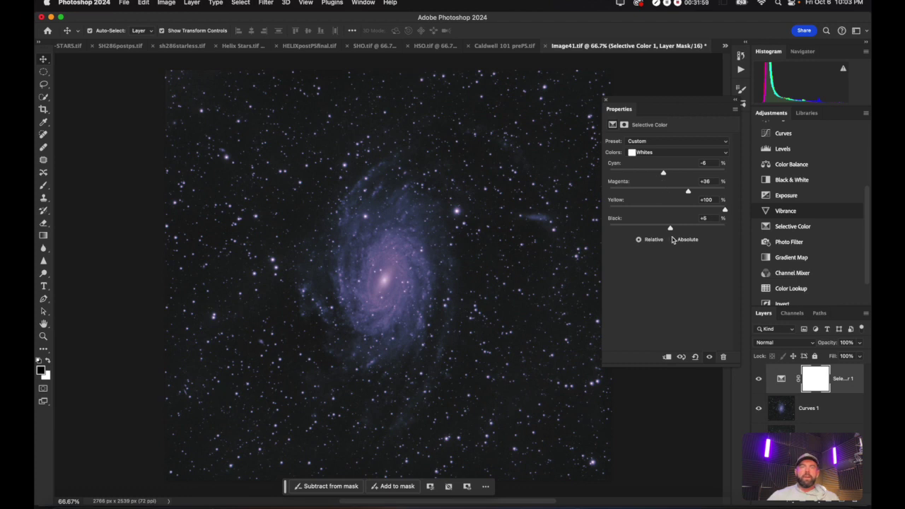
left_click(677, 152)
left_click(647, 145)
mouse_move(667, 172)
left_mouse_down()
mouse_move(728, 172)
mouse_move(588, 167)
mouse_move(668, 174)
left_mouse_up()
- Skip to the Camera Raw Basic adjustments at 41:55, then to the Photoshop layer view around 42:13
left_click_drag(428, 504, 456, 505)
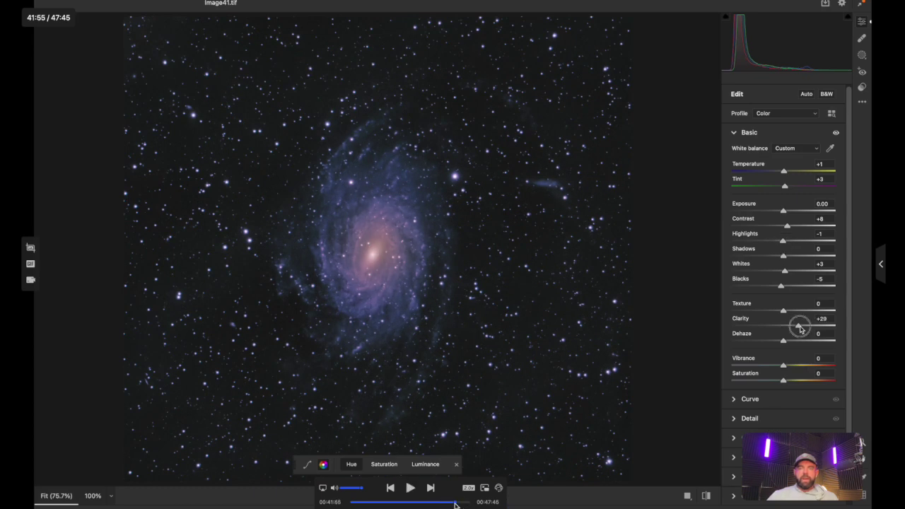
left_click(456, 505)
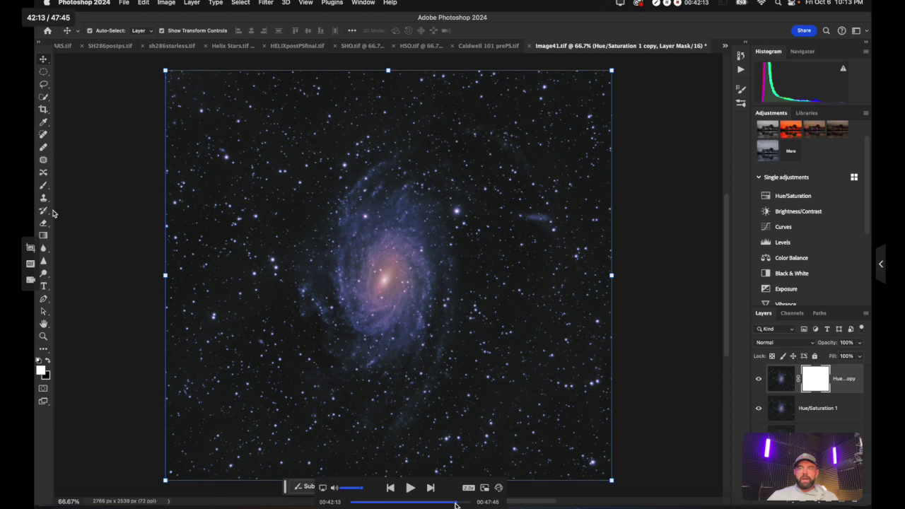
left_click_drag(455, 505, 456, 504)
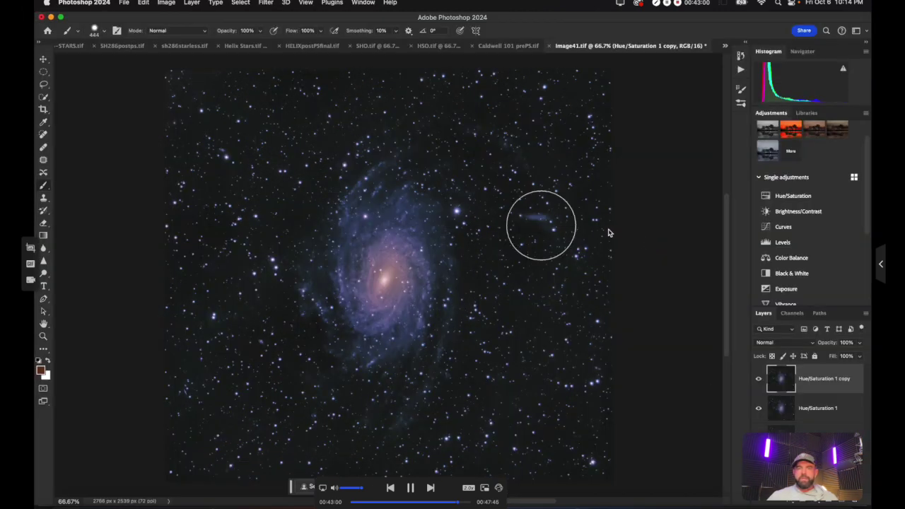
- Play the recording from about 43:00 to review the Topaz Sharpen AI pass using Motion Blur - Very Noisy
left_click(266, 2)
mouse_move(344, 234)
left_click(412, 244)
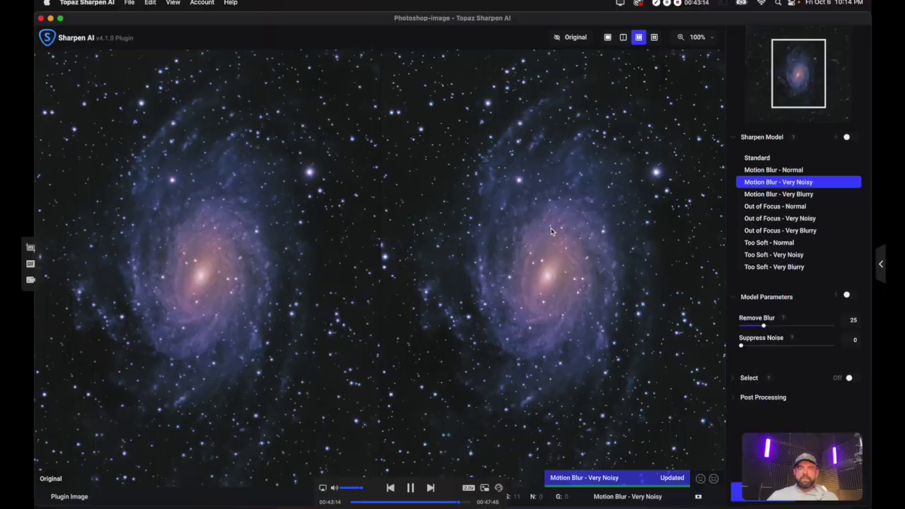
key("super+w")
left_click(505, 285)
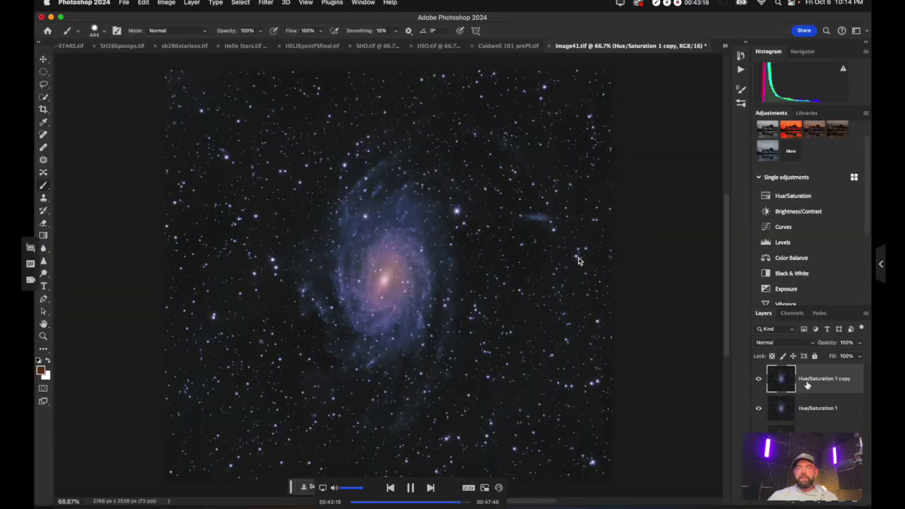
key("super+j")
left_click(266, 2)
mouse_move(313, 234)
left_click(426, 243)
- Skip to 45:55, then to the crop at 46:47, and play through saving the result as C101PostPS.tif
left_click_drag(458, 503, 465, 504)
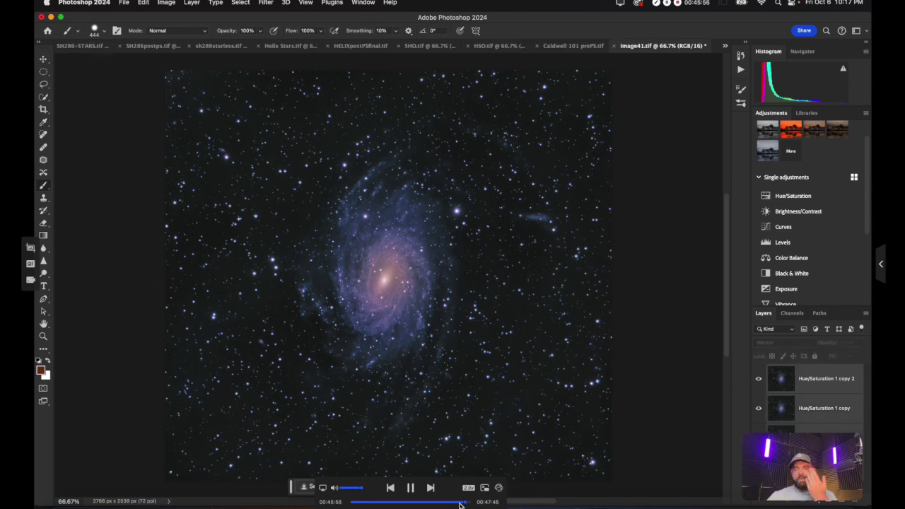
left_click(464, 502)
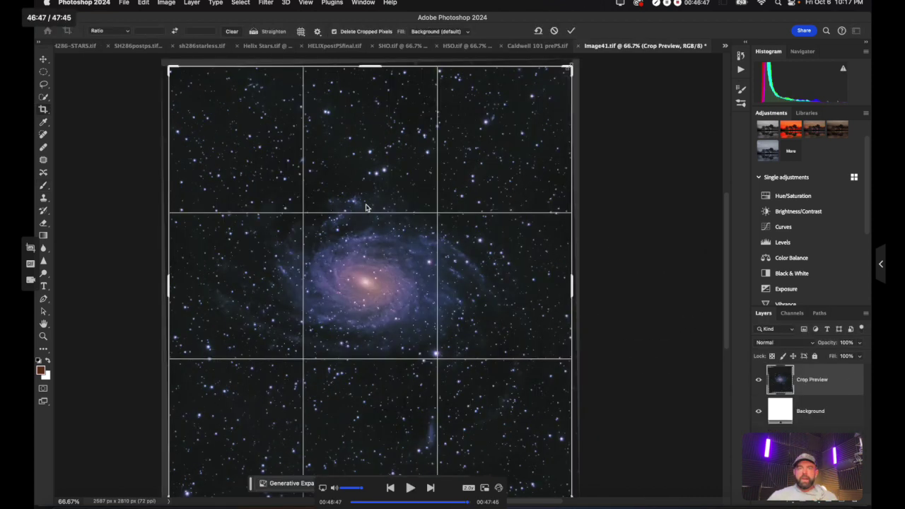
left_click(410, 488)
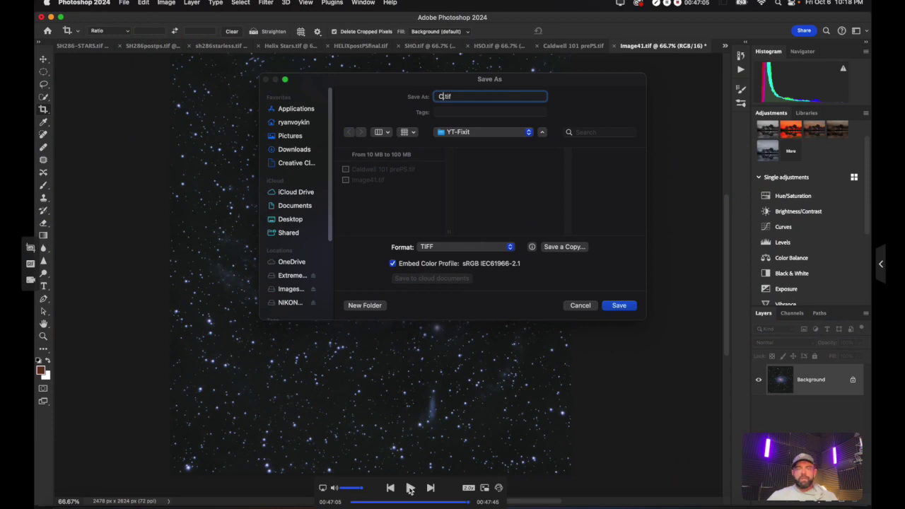
left_click(410, 488)
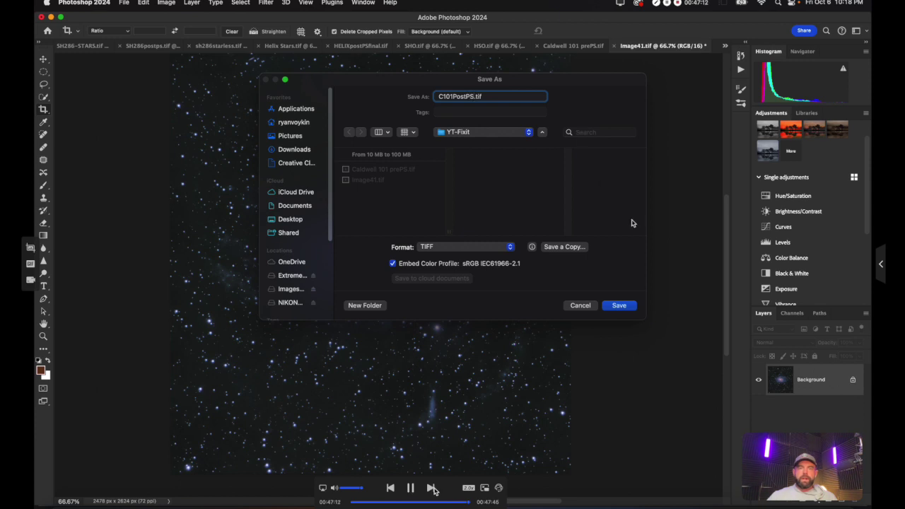
left_click(411, 488)
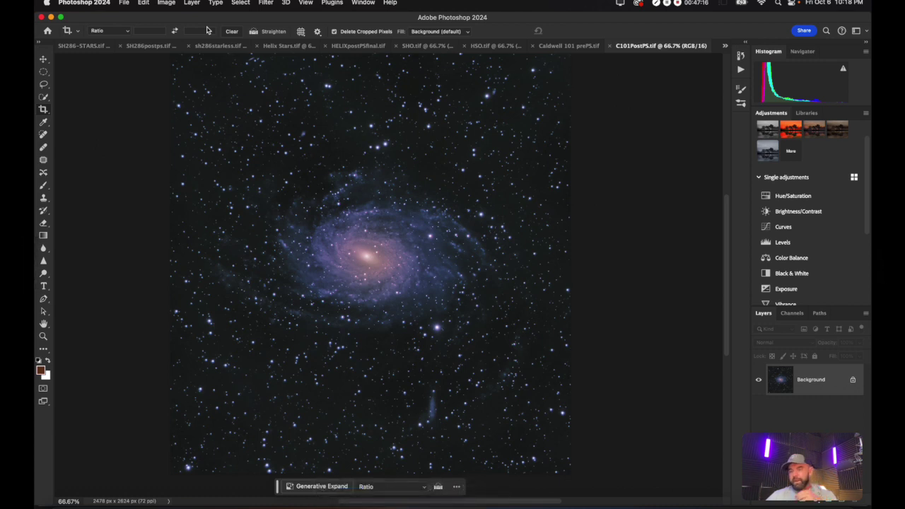
- Review the changelog and download assets on the GraXpert v1.0.6cAI release page on GitHub
mouse_move(386, 456)
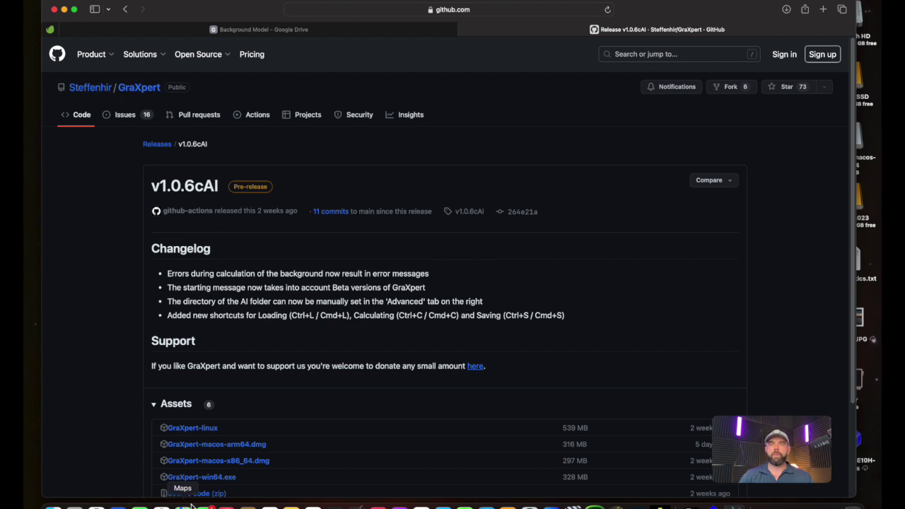
scroll(251, 438, "down", 1)
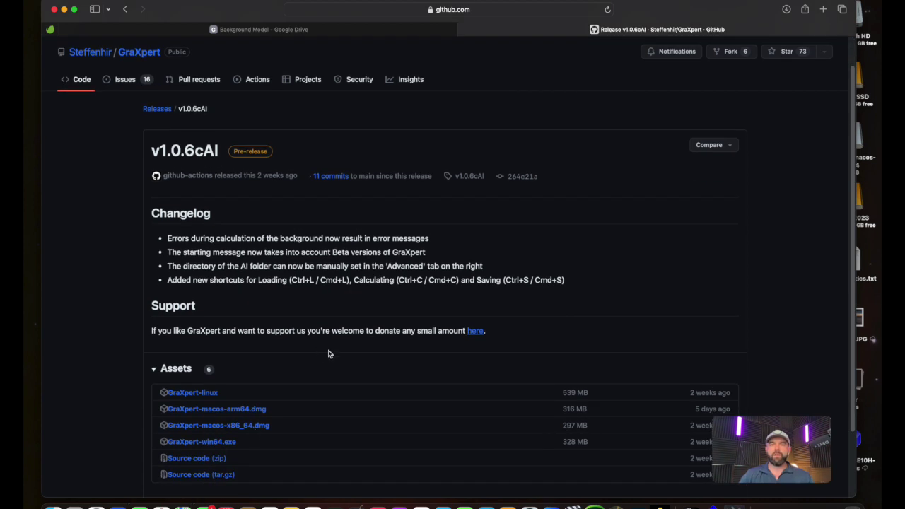
scroll(368, 360, "down", 2)
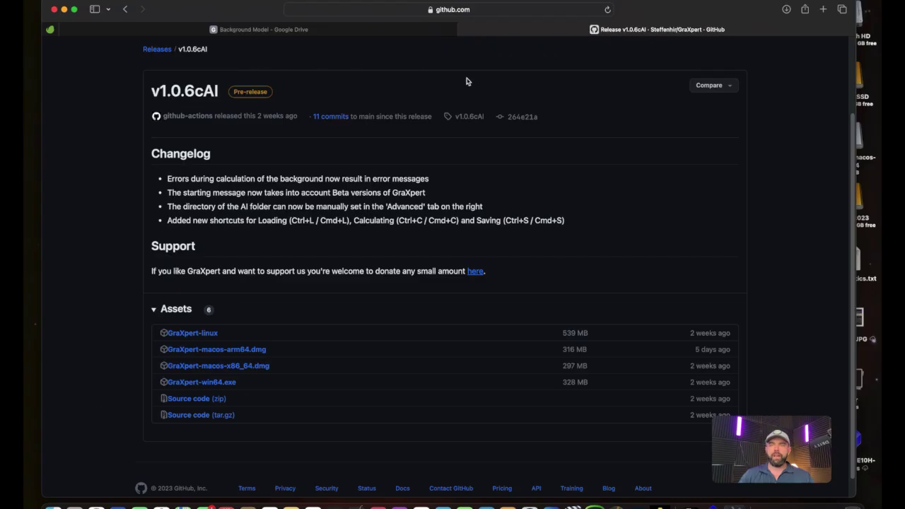
- Show the download option for the bg_model folder in Google Drive, check the browser's downloads list, and close the browser window
left_click(233, 32)
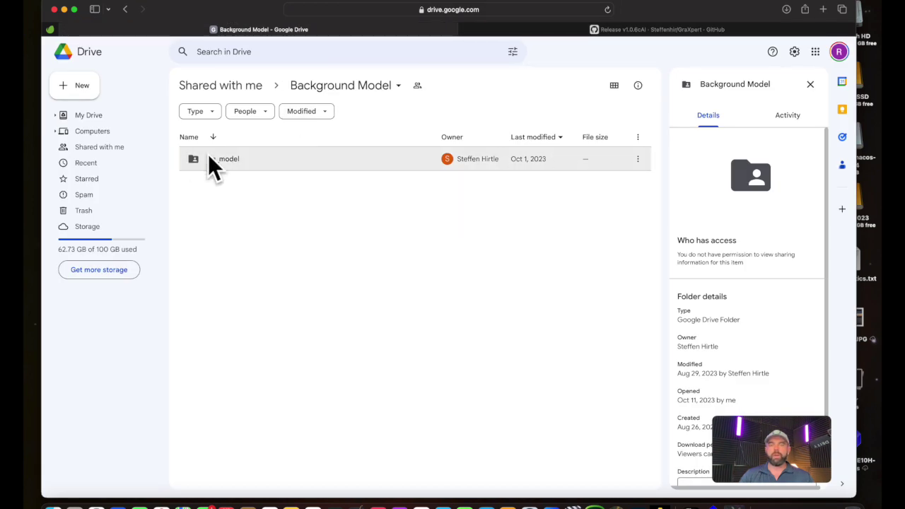
left_click(638, 159)
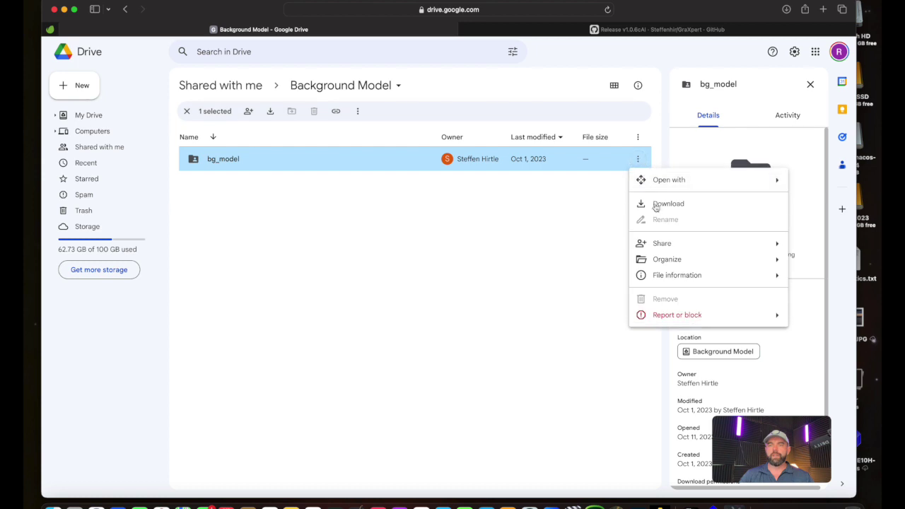
left_click(786, 9)
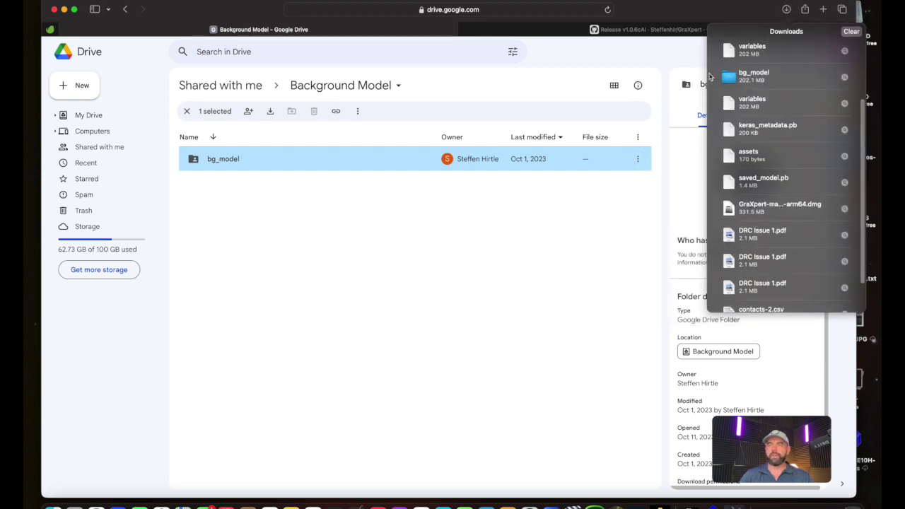
left_click(54, 10)
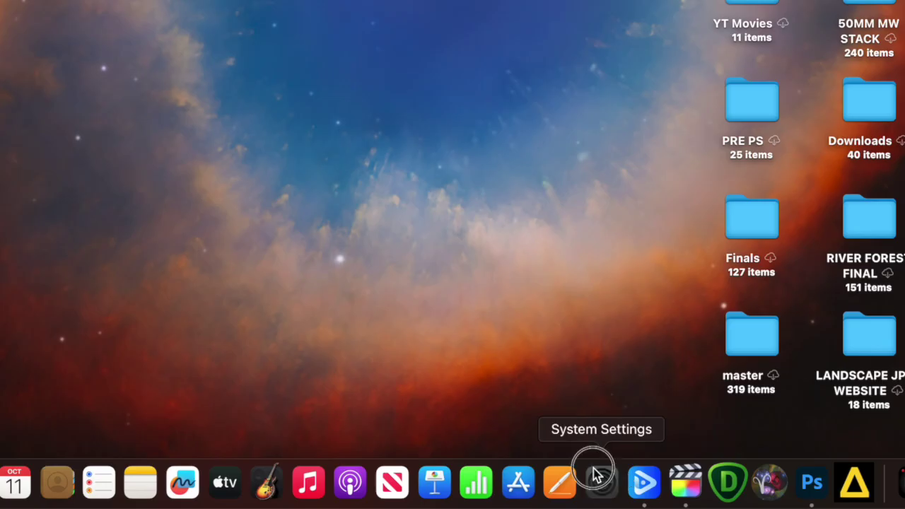
- Inspect the App Management permissions under Privacy & Security in System Settings, try adding an app, and close System Settings
left_click(596, 475)
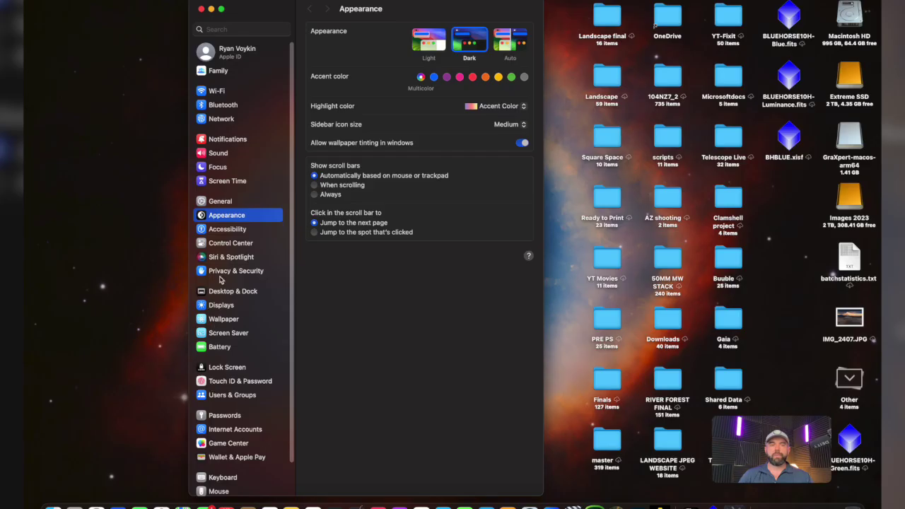
left_click(222, 274)
left_click(355, 456)
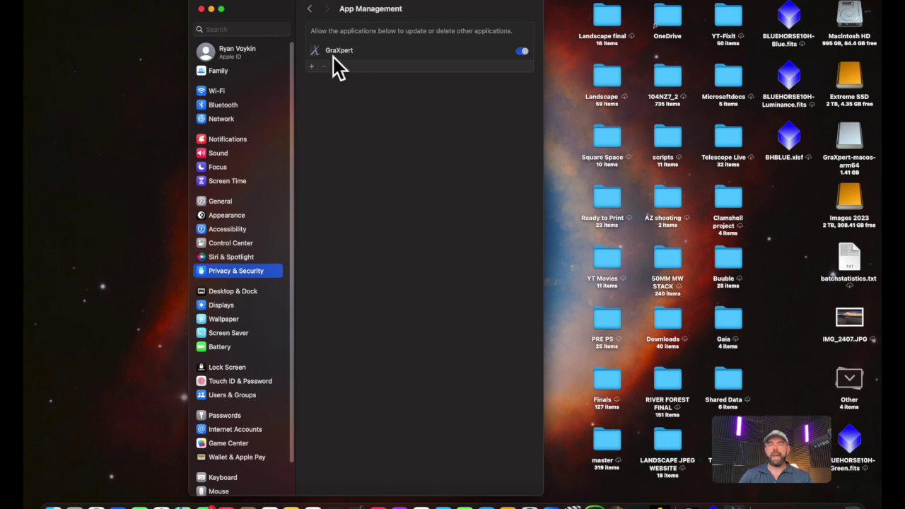
left_click(311, 68)
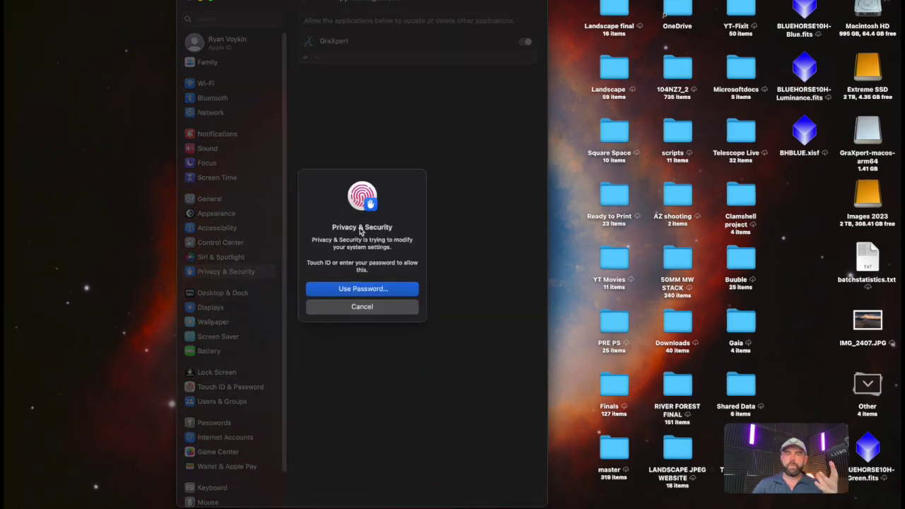
left_click(365, 309)
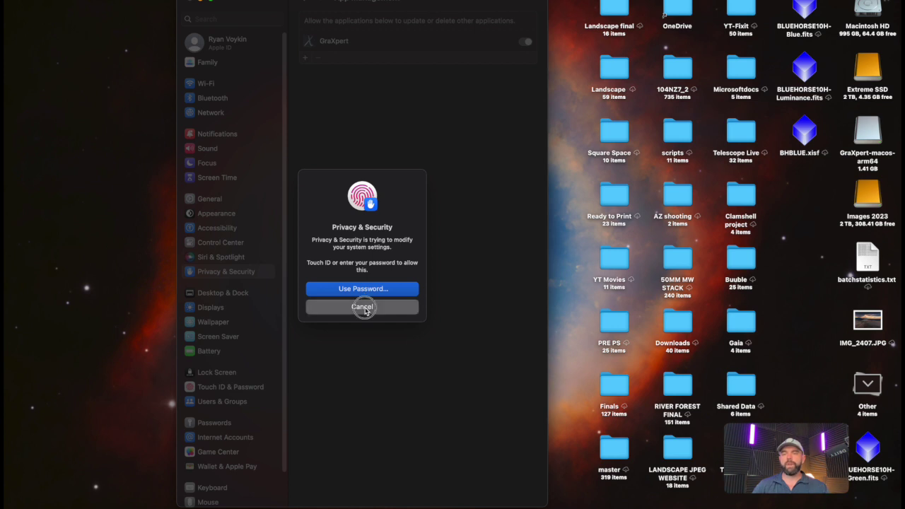
left_click(191, 2)
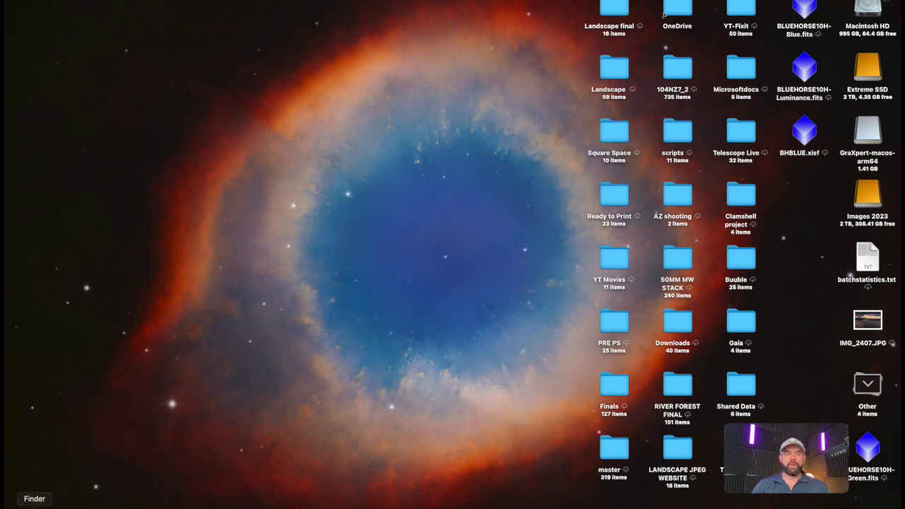
- Browse GraXpert's package contents in Finder's Applications folder to Contents > MacOS, locate the bg_model folder, and close the window
left_click(34, 505)
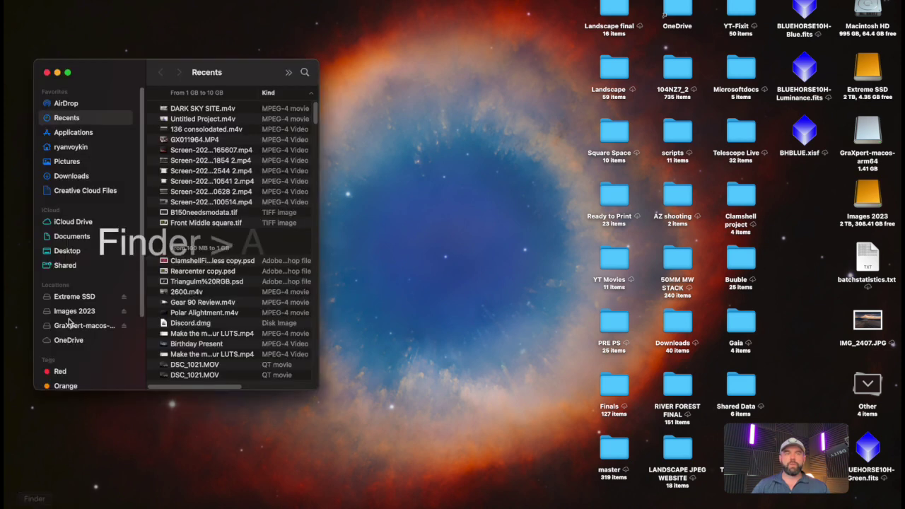
left_click(67, 132)
right_click(188, 110)
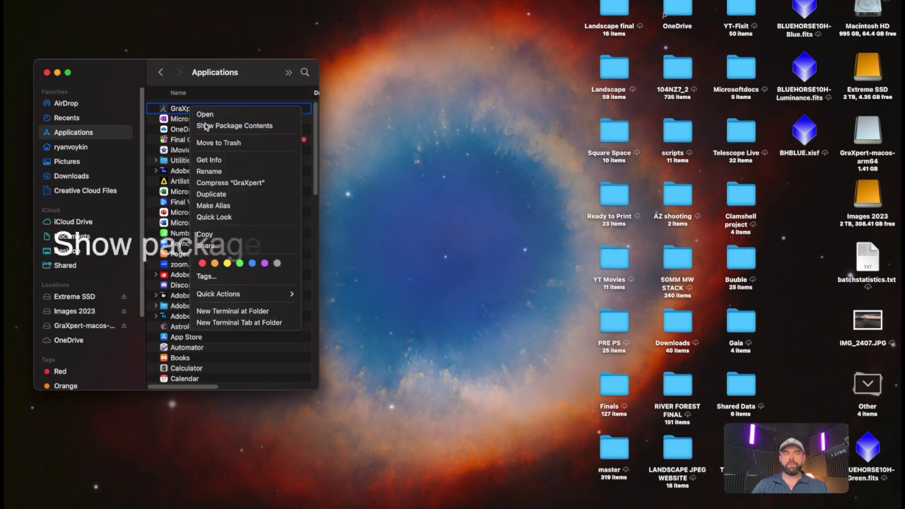
left_click(205, 126)
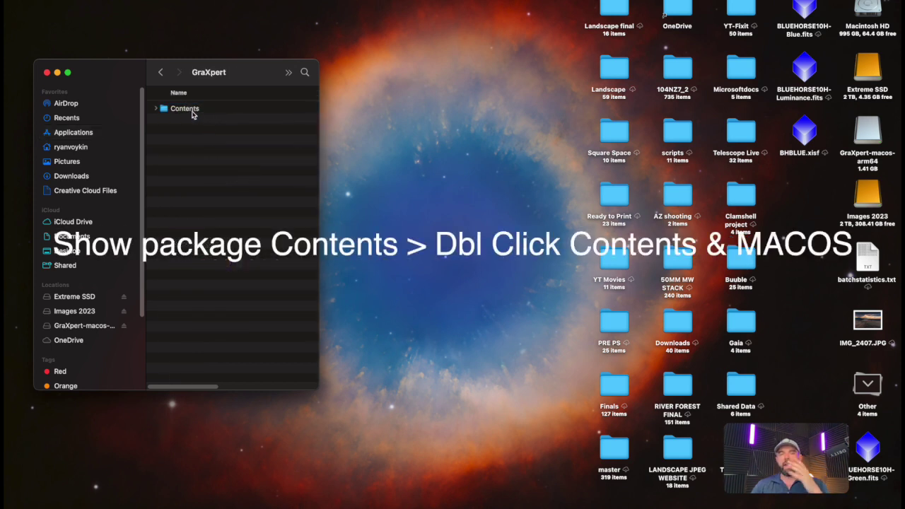
double_click(191, 111)
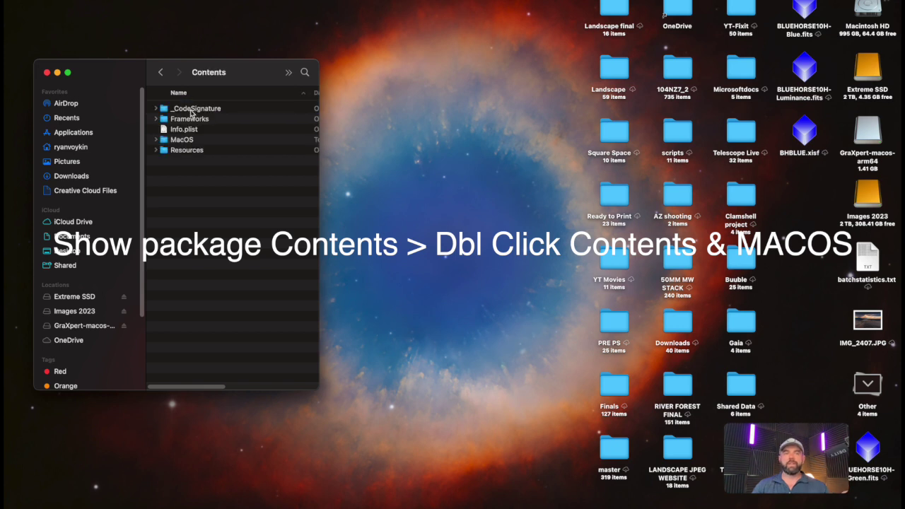
double_click(188, 139)
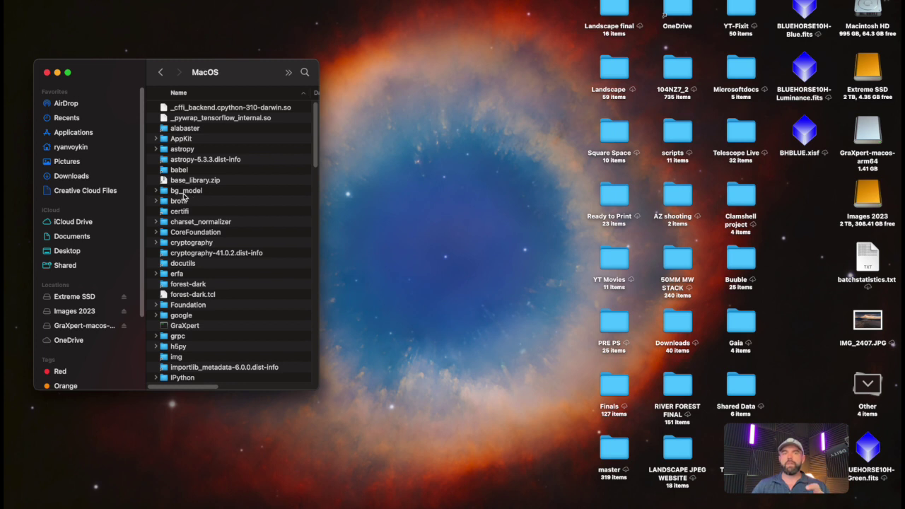
left_click(47, 73)
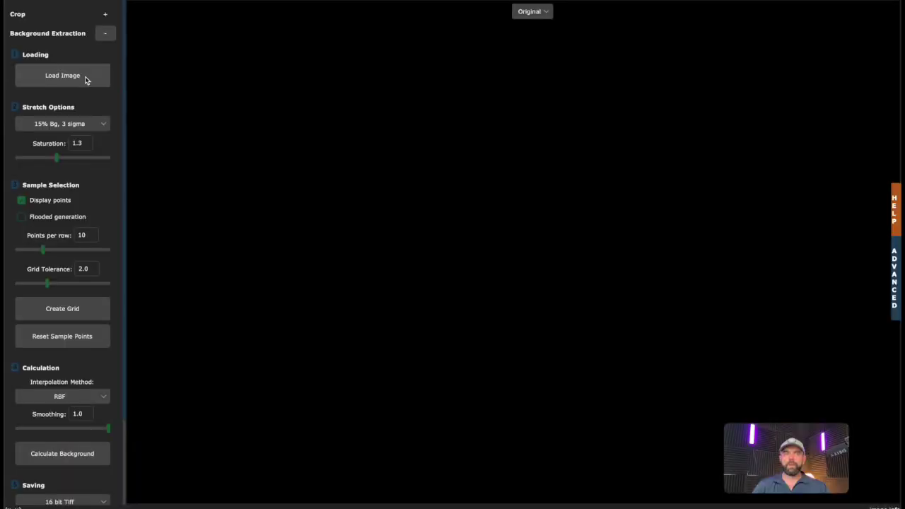
- Load r__B_stacked.xisf from the YT-Fixit folder for background extraction
left_click(83, 76)
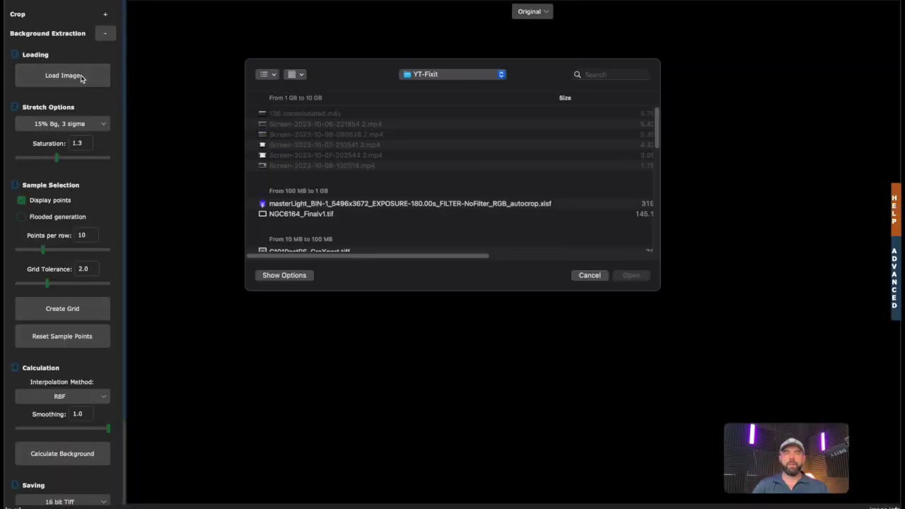
scroll(364, 205, "down", 5)
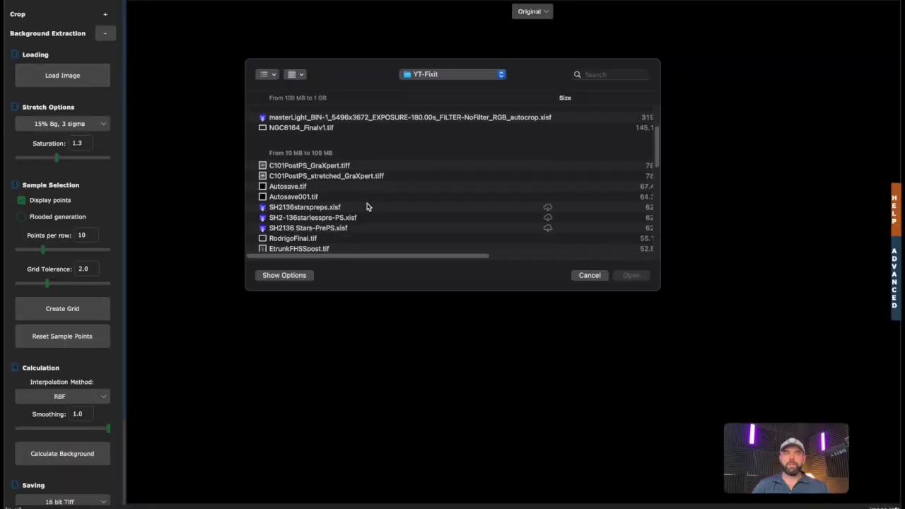
scroll(366, 207, "down", 6)
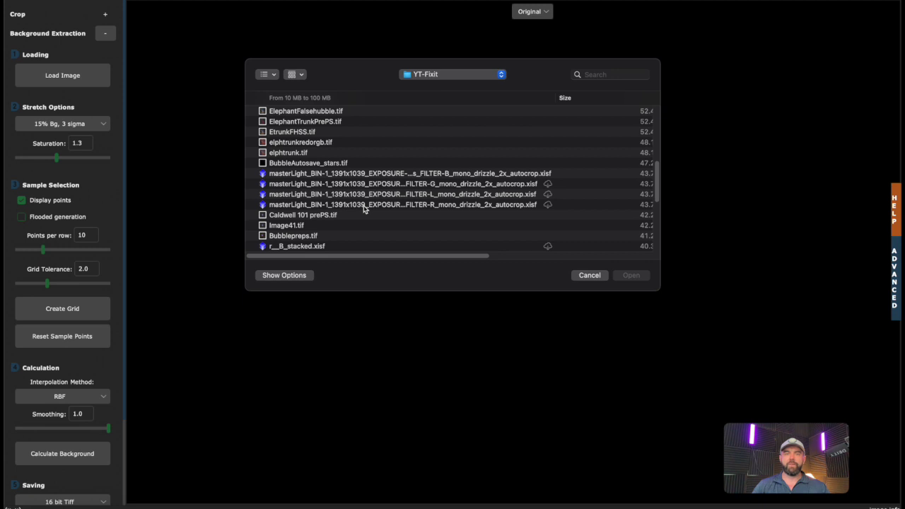
scroll(364, 208, "down", 6)
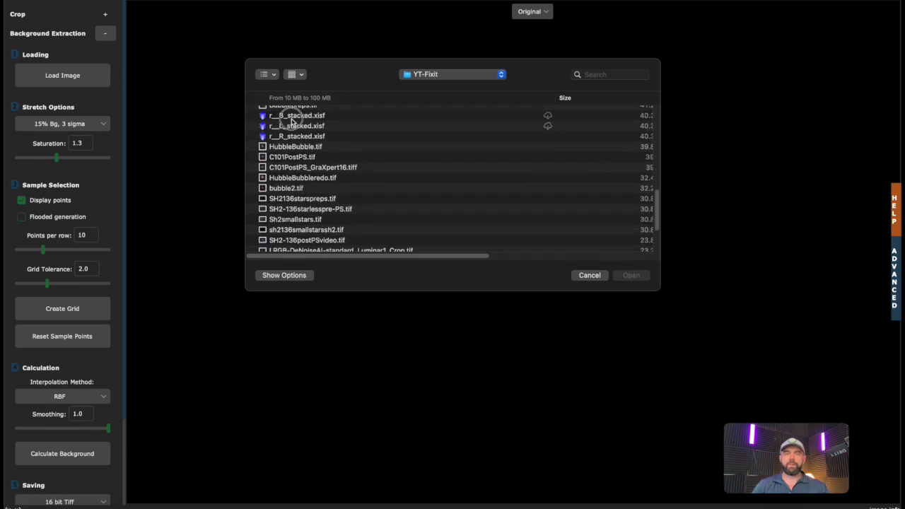
left_click(292, 119)
left_click(629, 275)
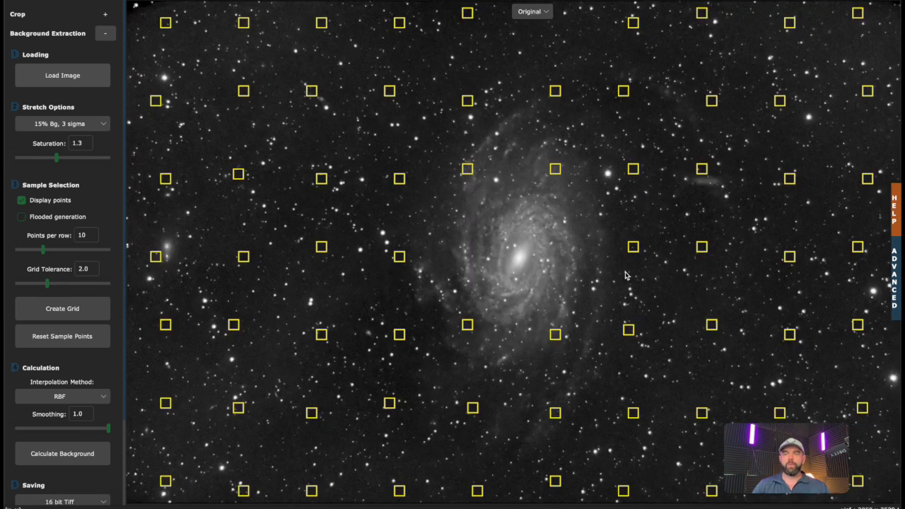
- Clear the automatic sample points and set the interpolation method to AI
left_click(59, 339)
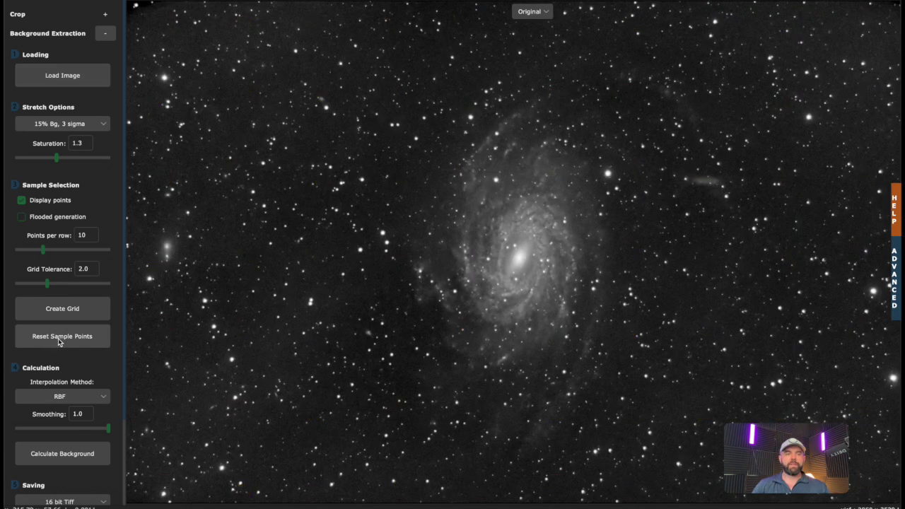
scroll(58, 338, "down", 3)
left_click(58, 294)
left_click(31, 338)
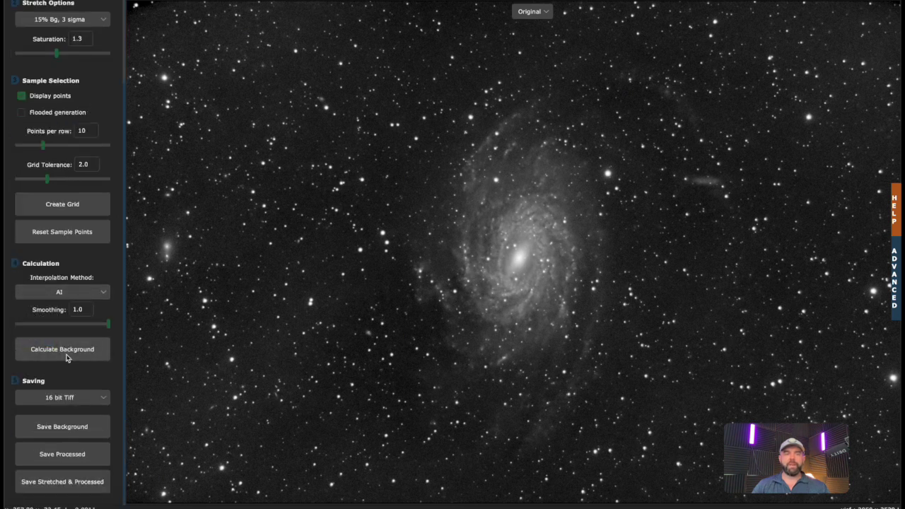
- Check the stretch options, keep 15% Bg, 3 sigma, and calculate the background with the AI method
scroll(72, 345, "up", 3)
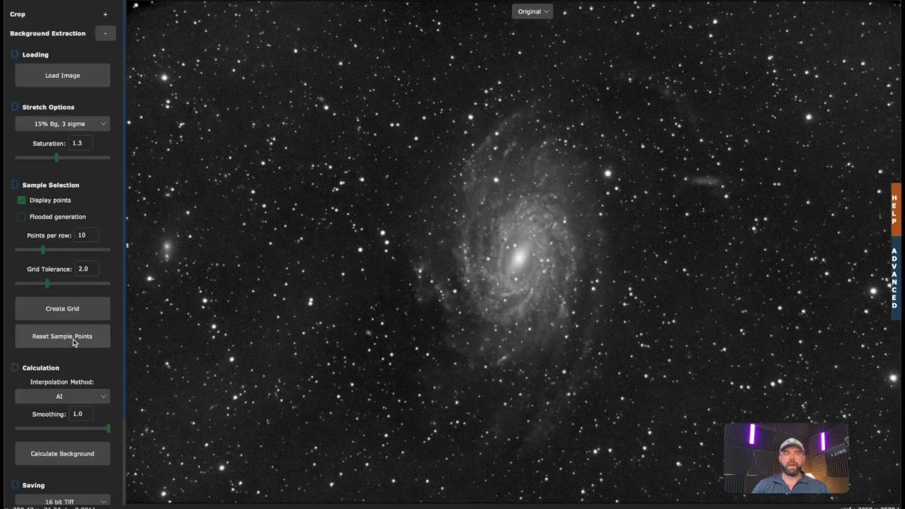
left_click(76, 129)
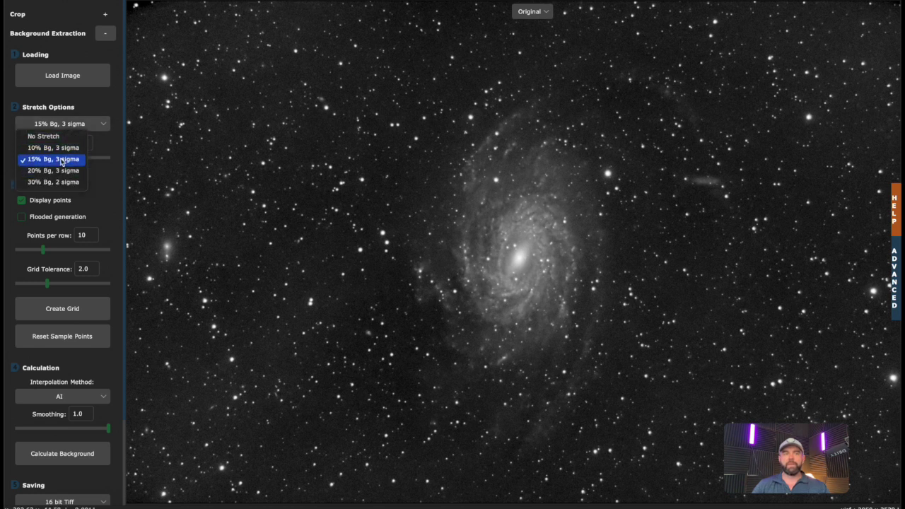
left_click(85, 109)
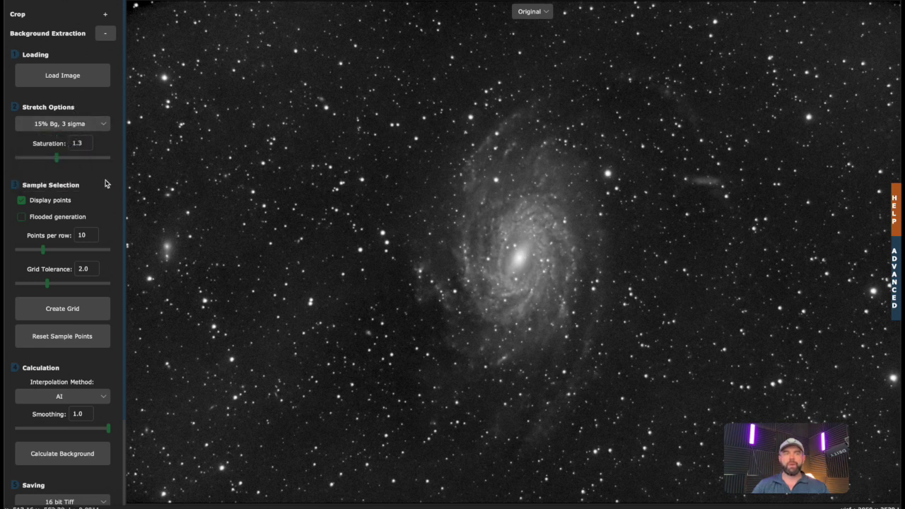
scroll(106, 180, "down", 3)
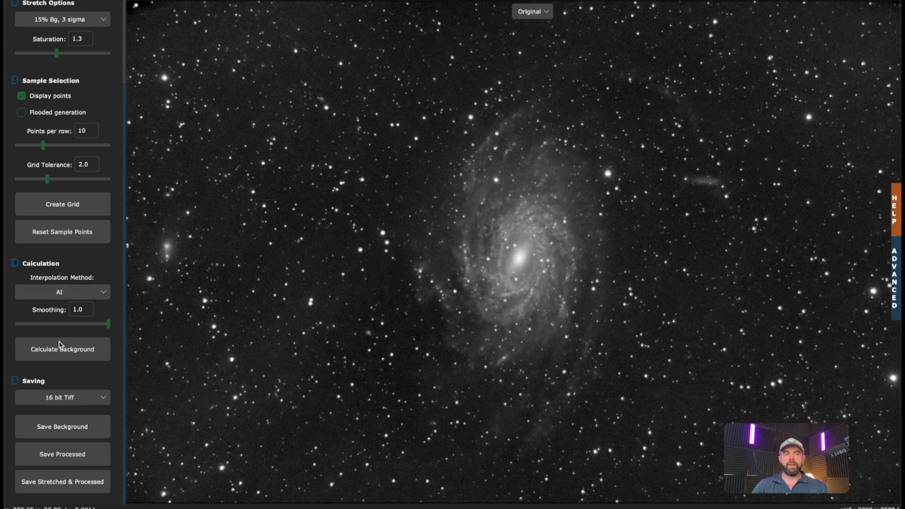
left_click(60, 350)
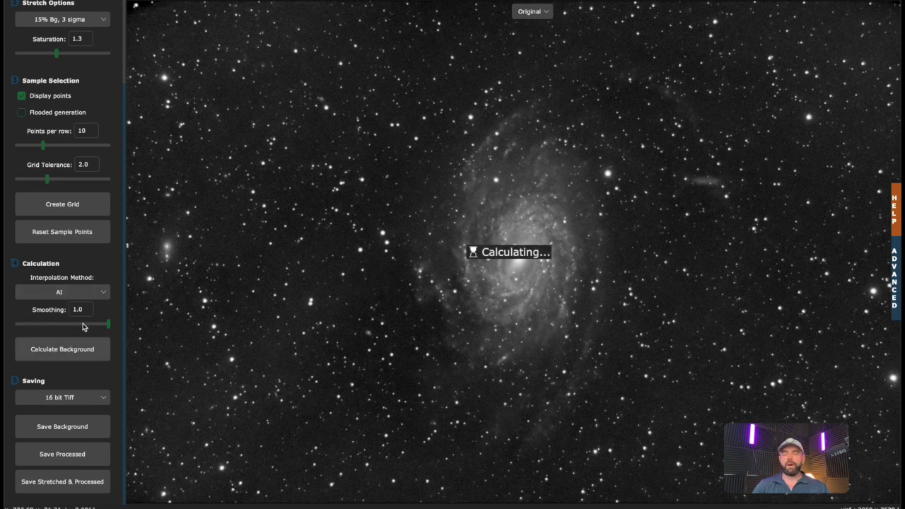
- Compare the Original and Processed views of the galaxy image and display the Background model
left_click(531, 13)
left_click(535, 24)
left_click(531, 12)
left_click(529, 37)
left_click(535, 13)
left_click(538, 47)
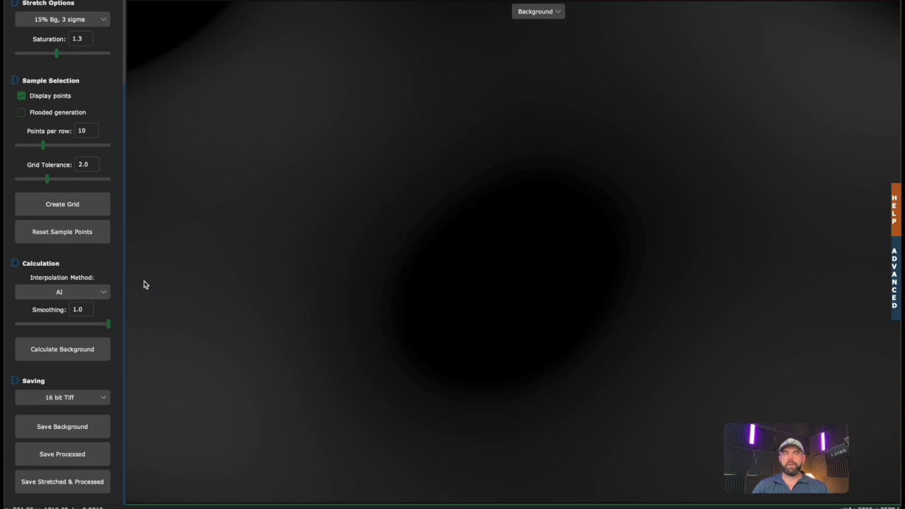
- Set smoothing to 0.0, recalculate the AI background, and display the new Background model
left_click_drag(108, 323, 17, 323)
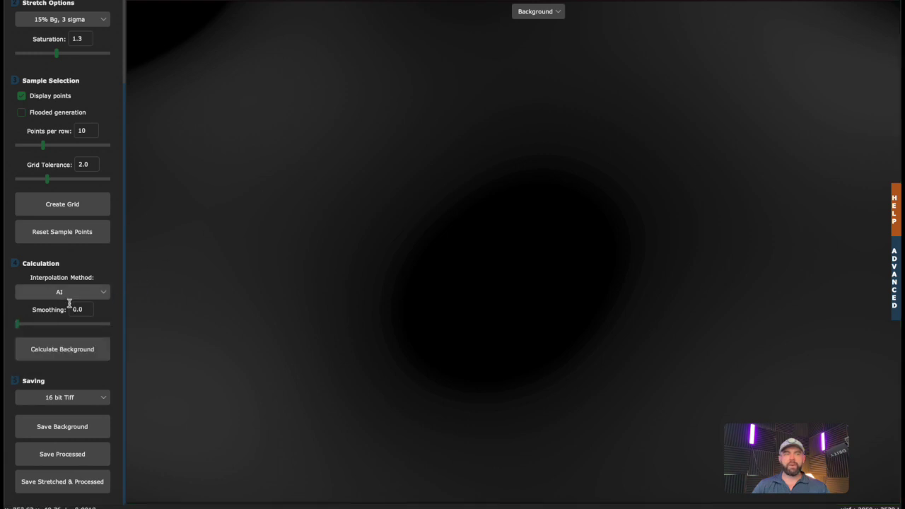
left_click(64, 350)
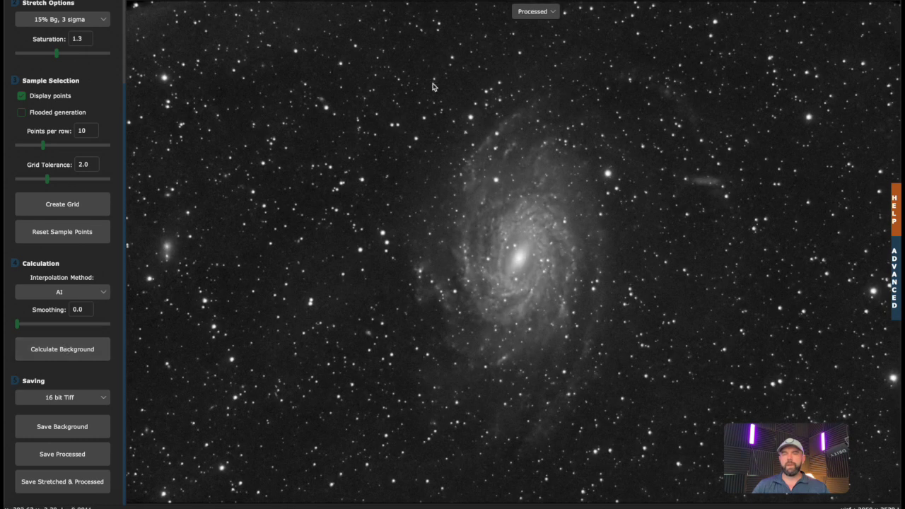
left_click(518, 15)
left_click(520, 48)
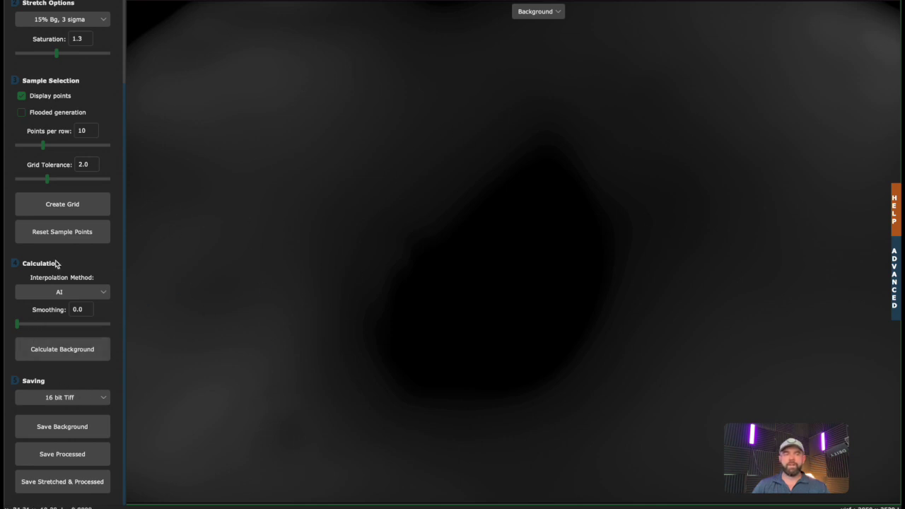
- Set the interpolation method to RBF and return to the Original image view
left_click(68, 300)
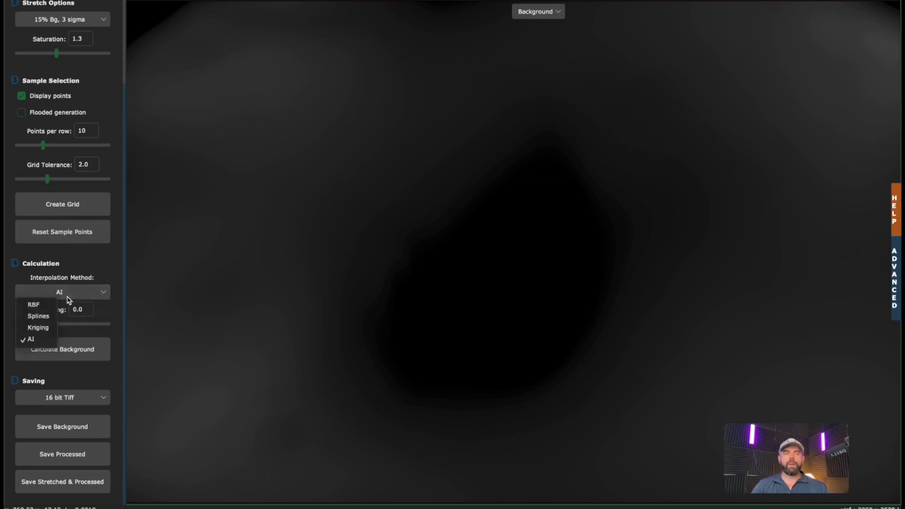
left_click(53, 306)
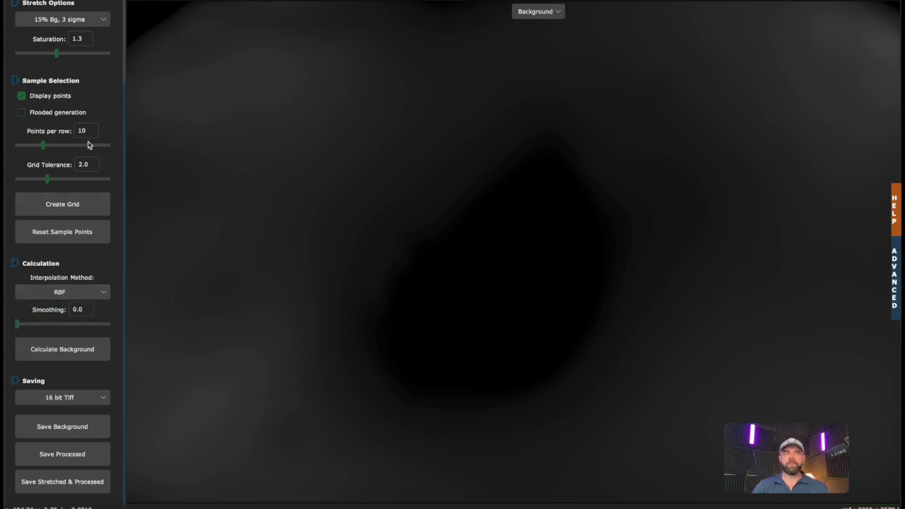
left_click(515, 14)
left_click(526, 25)
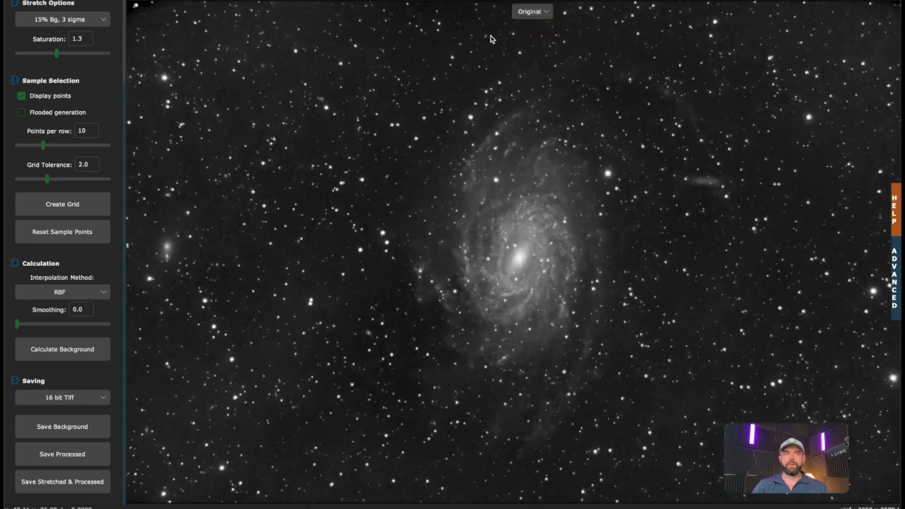
scroll(34, 149, "up", 2)
scroll(35, 145, "down", 2)
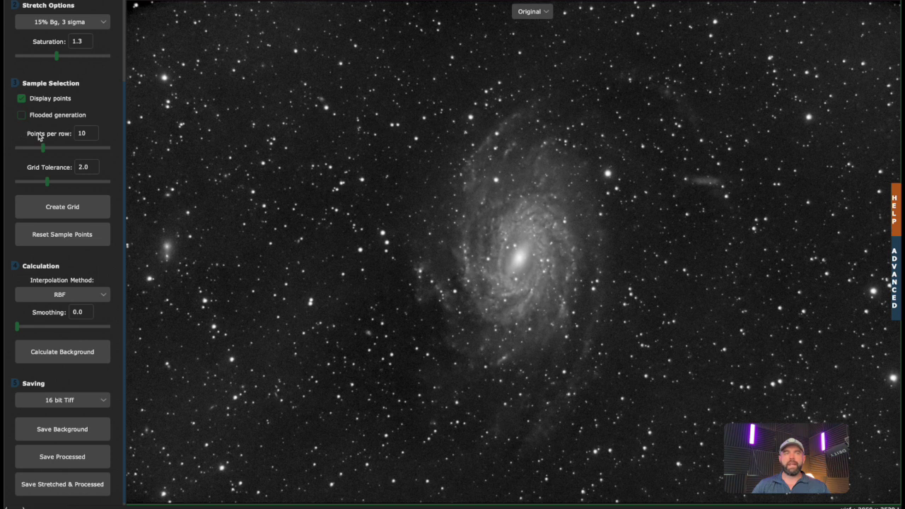
- Create the sample grid with 10 points per row at grid tolerance 10.0, and regenerate it at lower tolerances down to 1.0
left_click_drag(47, 182, 117, 185)
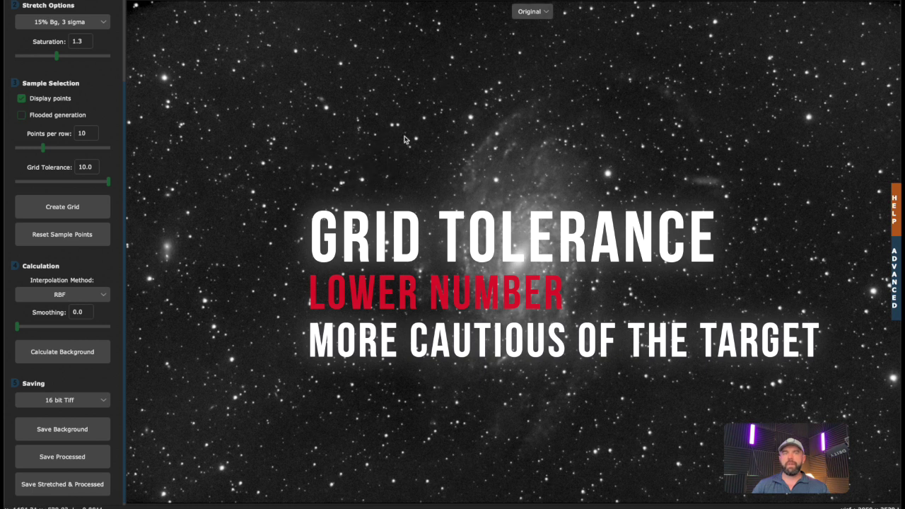
left_click(77, 212)
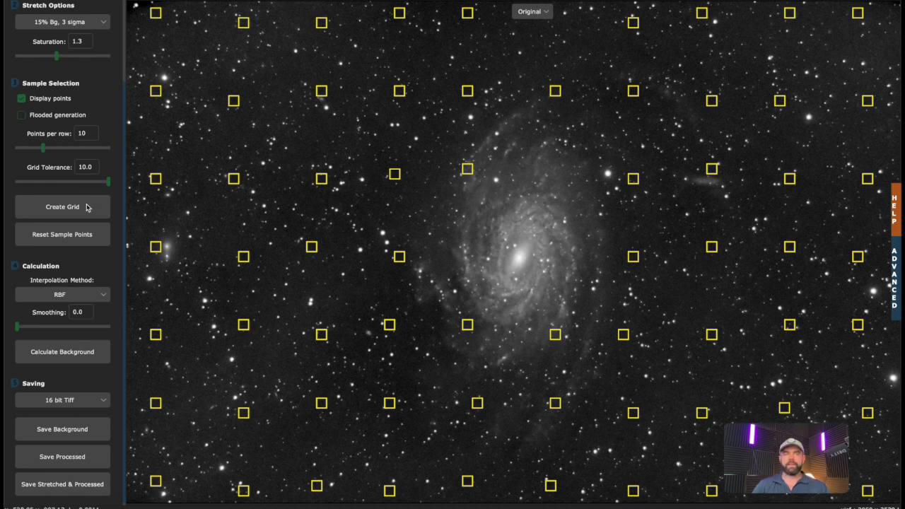
left_click(107, 182)
left_click(56, 182)
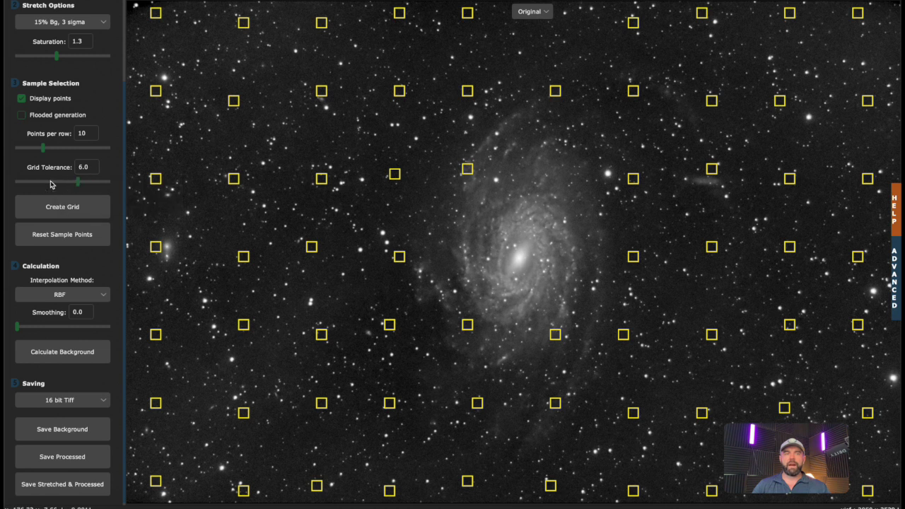
left_click(56, 206)
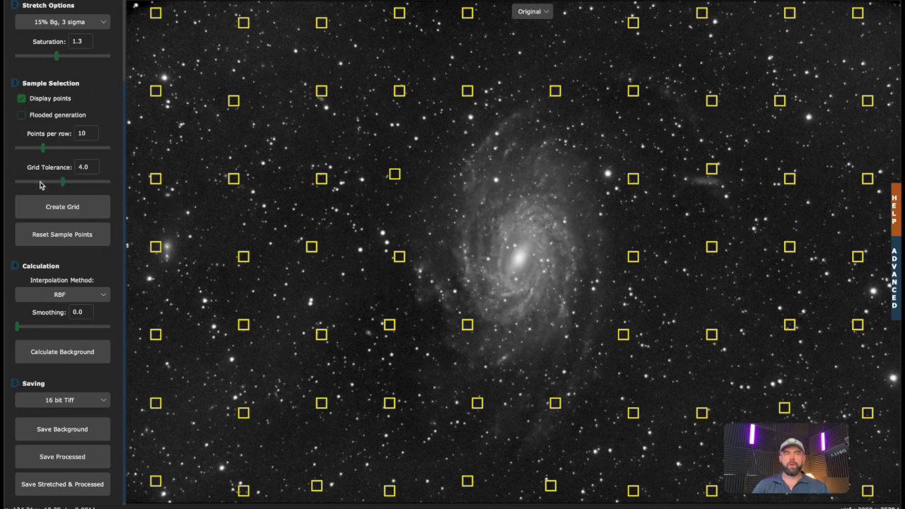
left_click(30, 183)
left_click(44, 206)
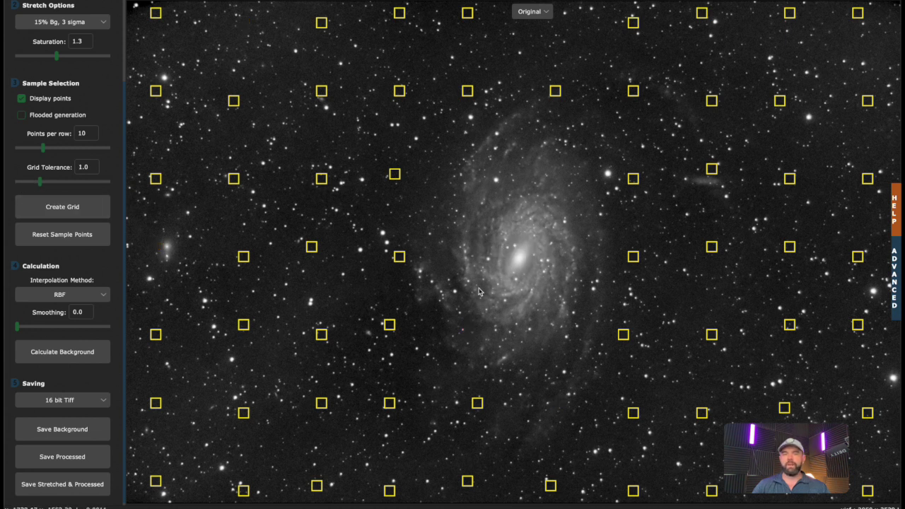
- Add a sample point in the image's upper-left gap, try a grid at tolerance 0.0, and regenerate the grid at tolerance 1.0
left_click(236, 42)
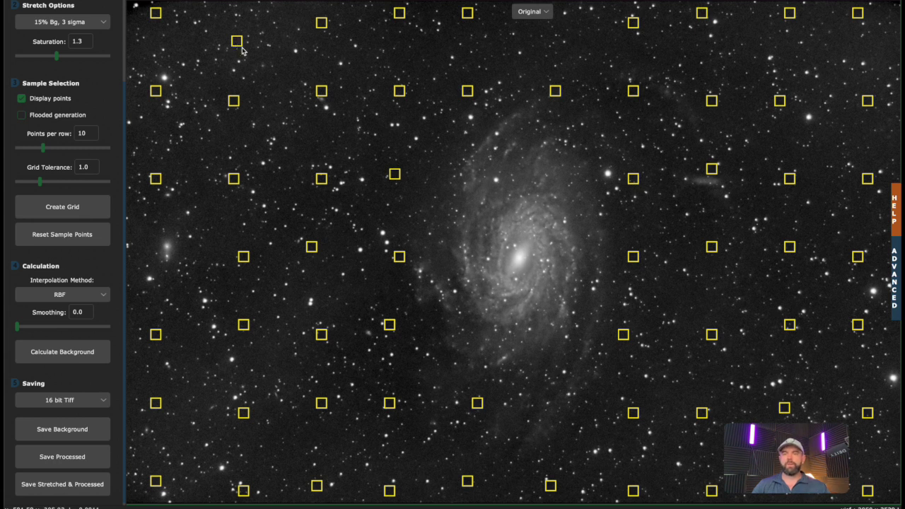
left_click_drag(39, 182, 27, 183)
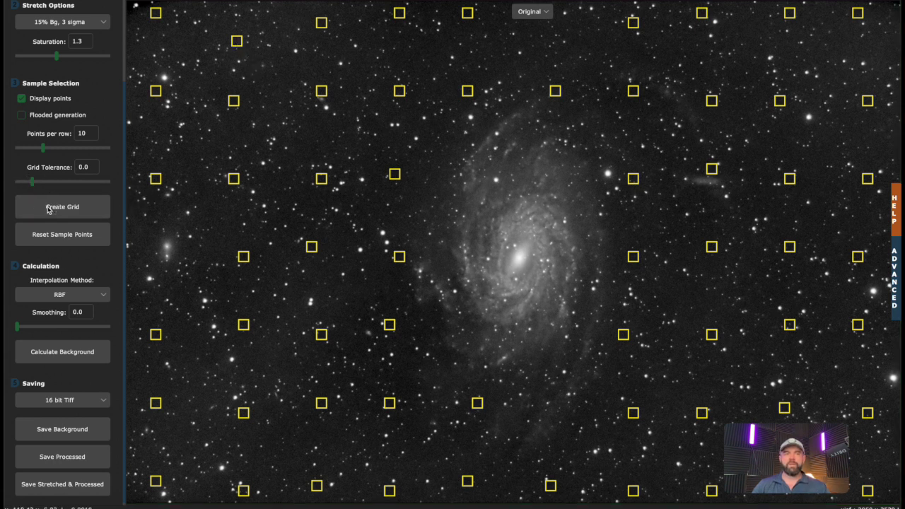
left_click(48, 209)
left_click(72, 184)
left_click(69, 205)
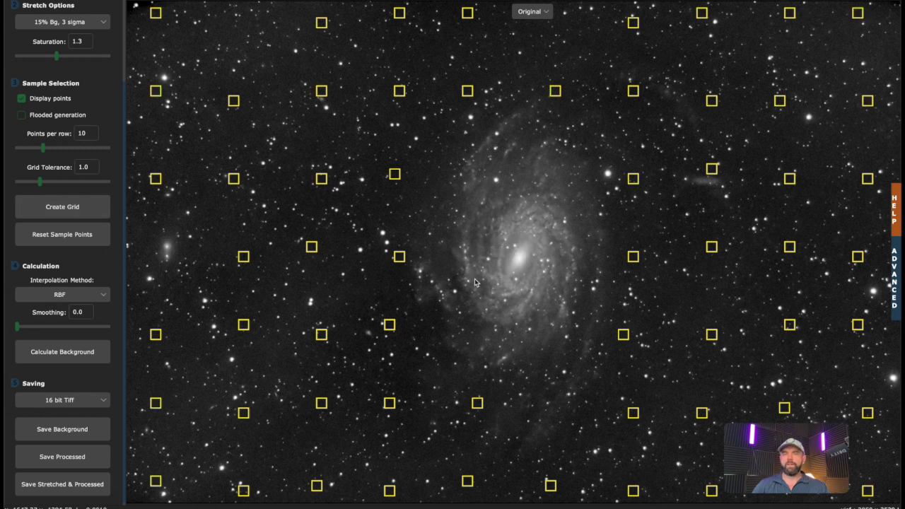
- Move the two sample points flanking the galaxy's core outward and calculate the background with RBF
left_click_drag(636, 263, 679, 289)
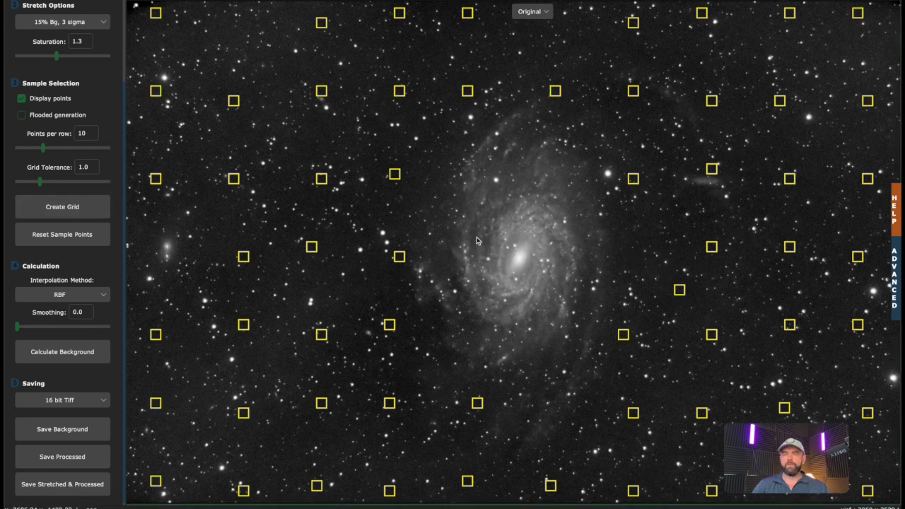
left_click_drag(400, 263, 376, 275)
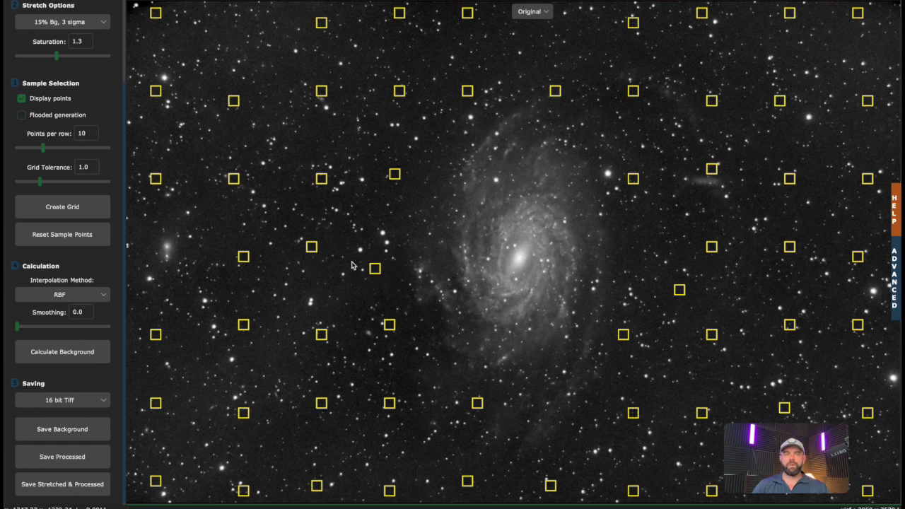
left_click(67, 353)
- Examine the RBF Background model and return to the Processed view
left_click(531, 11)
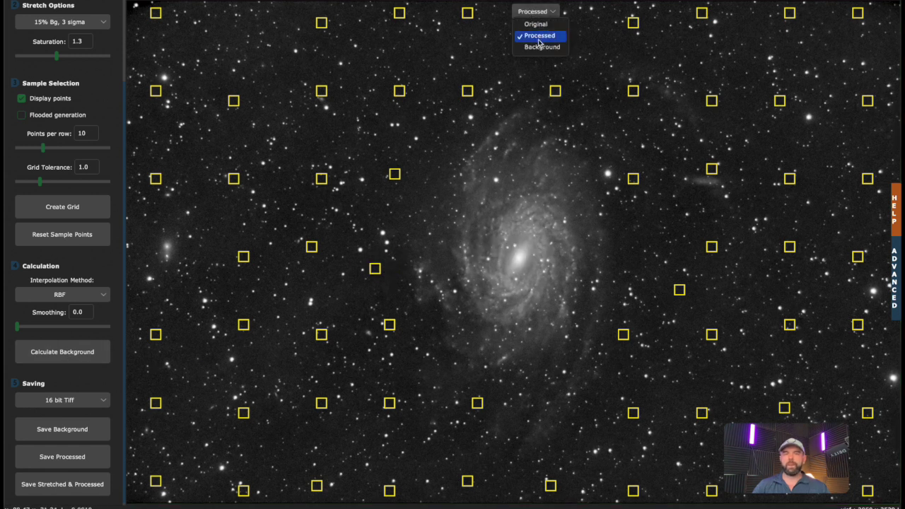
left_click(538, 46)
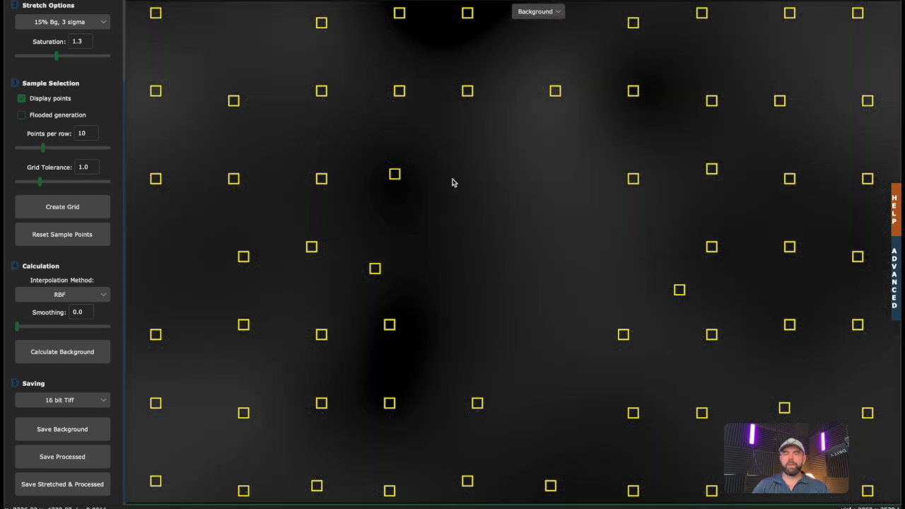
left_click(539, 13)
left_click(539, 12)
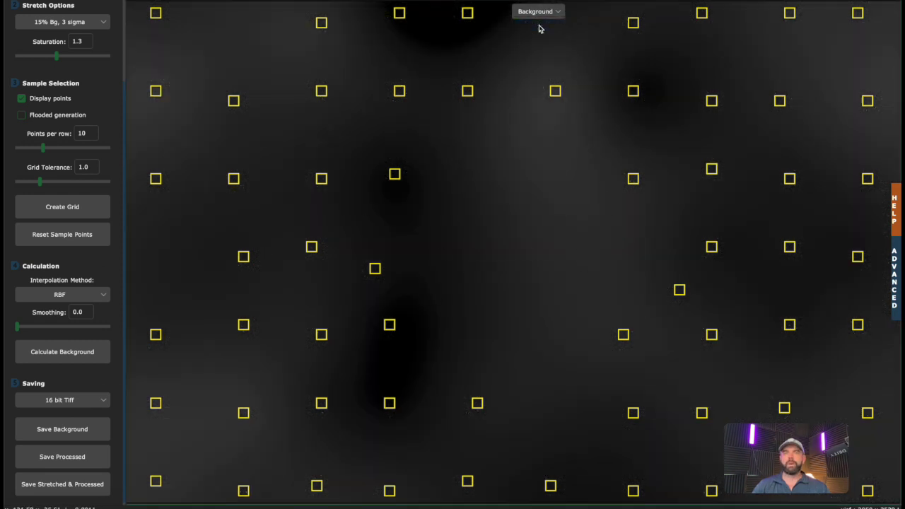
left_click(539, 12)
left_click(539, 12)
left_click(543, 13)
left_click(541, 34)
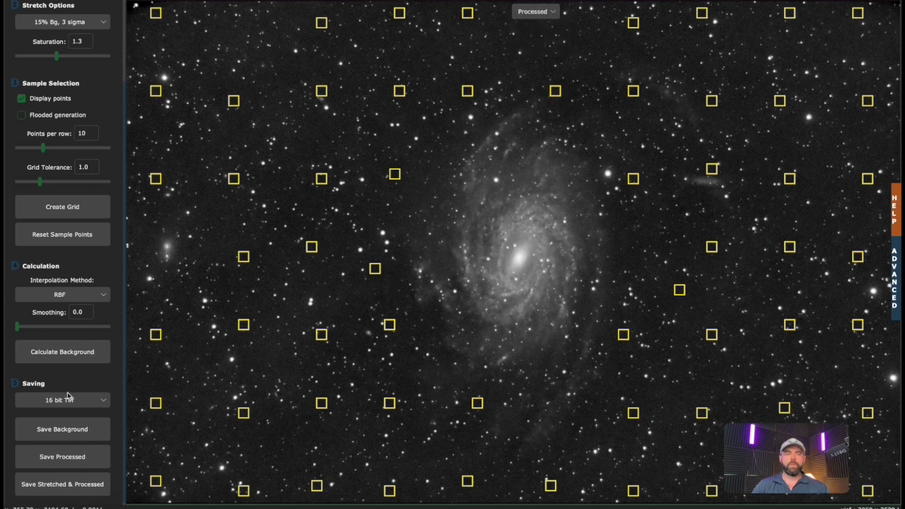
- Switch the interpolation method back to AI
left_click(70, 299)
left_click(59, 334)
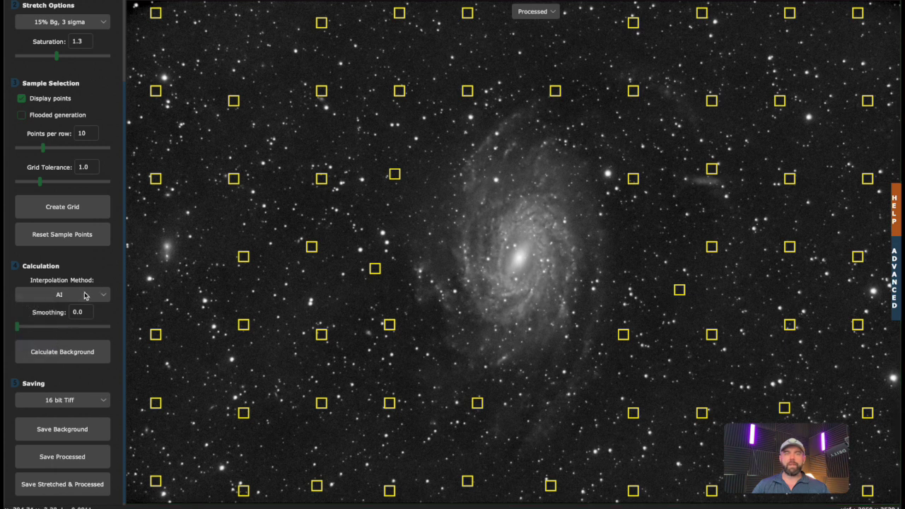
- Calculate the background with the AI model, switch the interpolation method to RBF and calculate it again
left_click(64, 356)
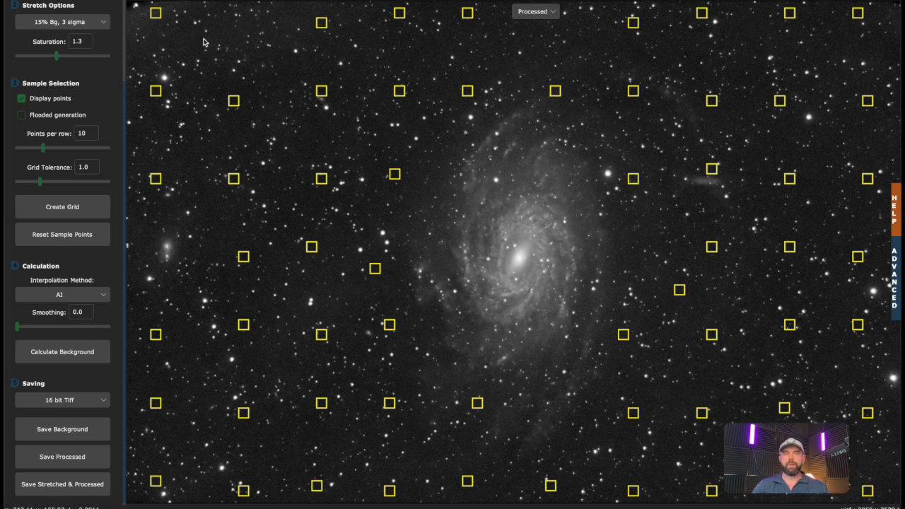
left_click(75, 296)
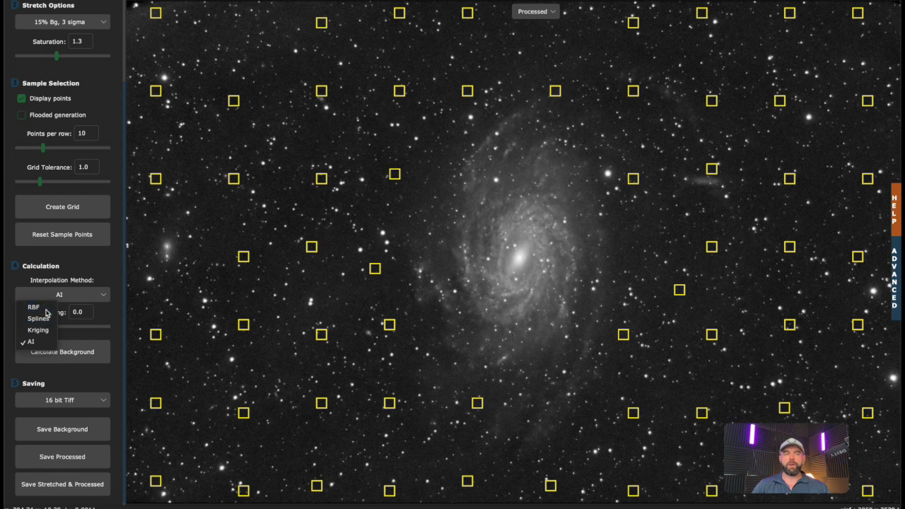
left_click(35, 305)
left_click(62, 354)
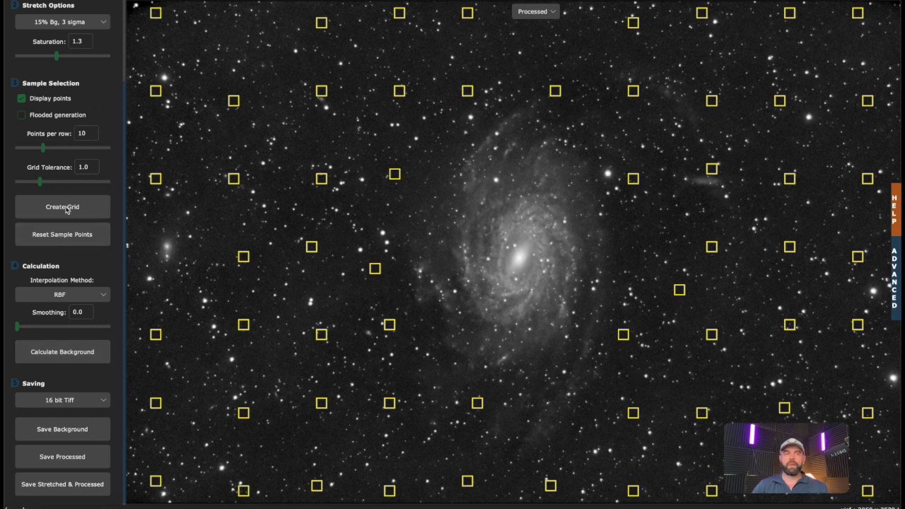
- Reset the sample points and recreate the grid with 10 points per row and tolerance 1.0
left_click(63, 234)
left_click(66, 207)
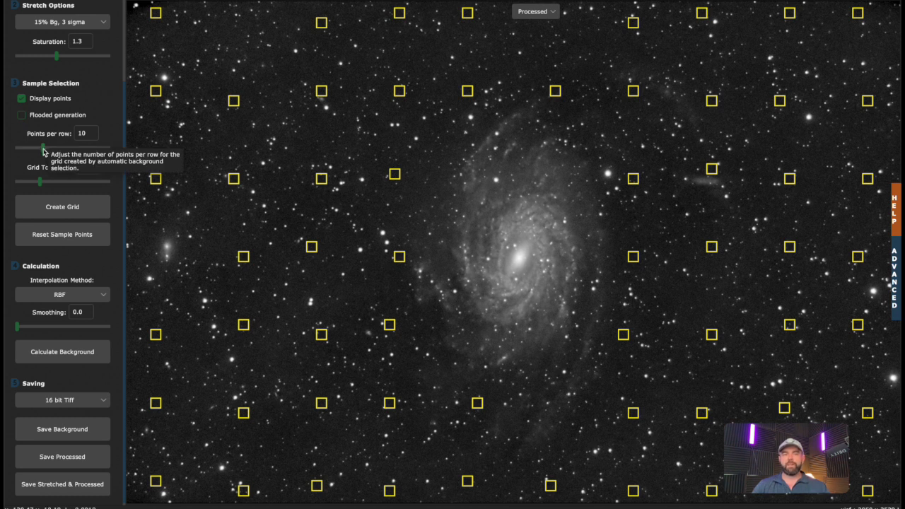
- Choose 16 bit Tiff as the saving format
scroll(73, 428, "down", 1)
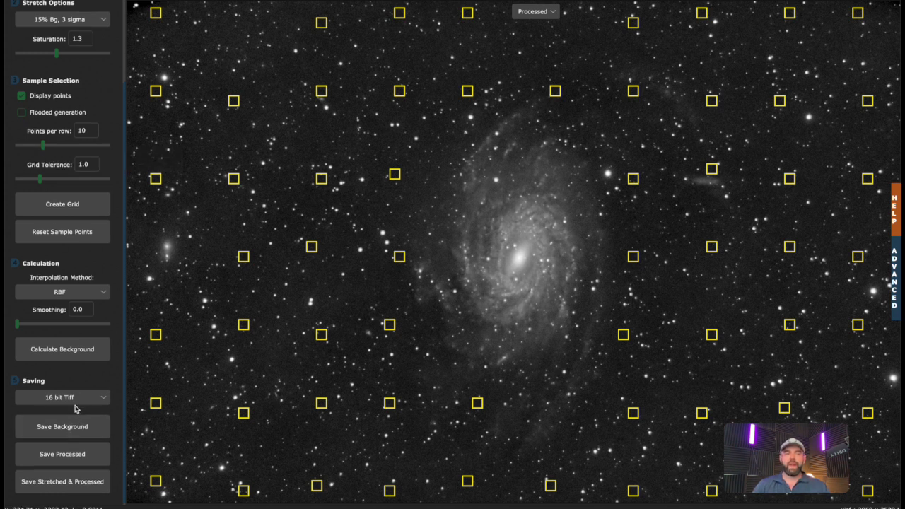
left_click(79, 400)
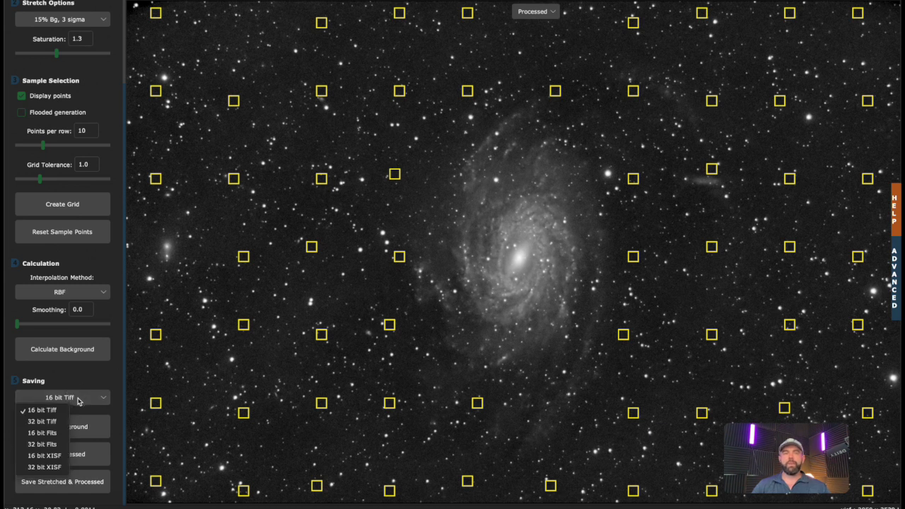
left_click(44, 410)
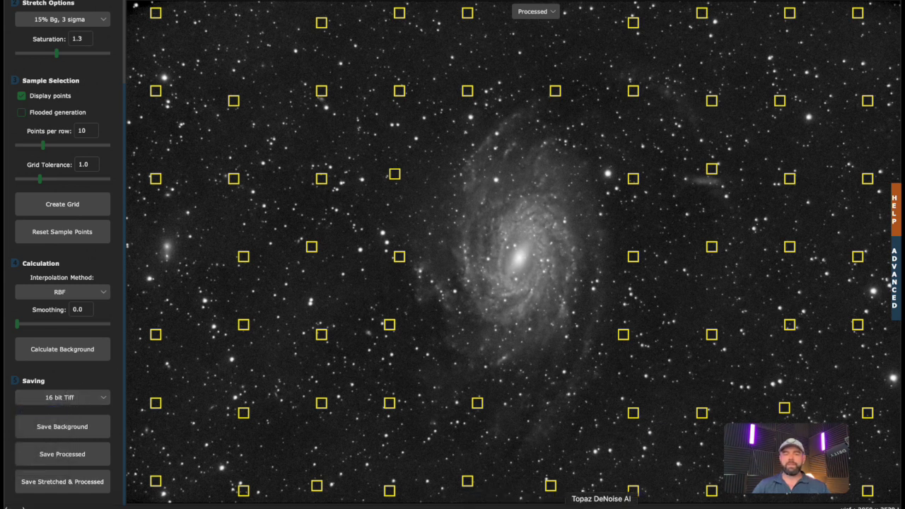
- Switch to Photoshop and bring the C101PostPS_GraXpert.tiff document to the front
left_click(545, 504)
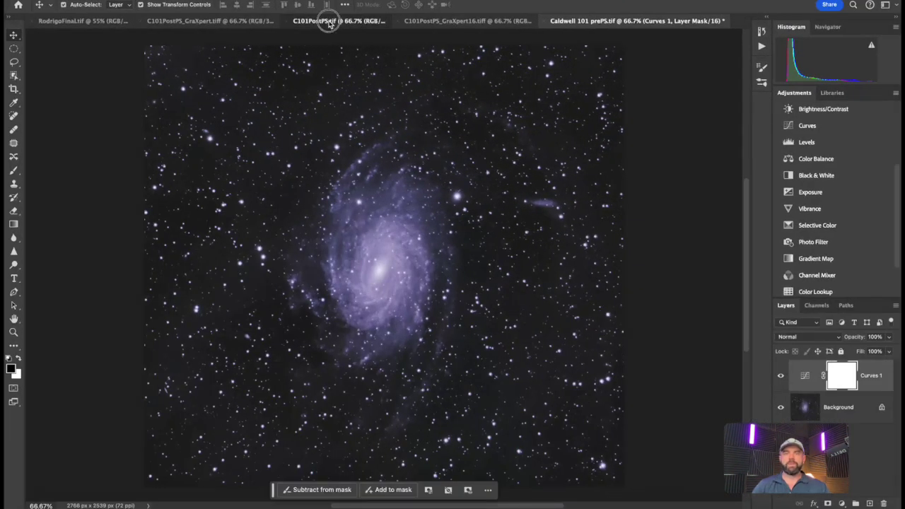
left_click(340, 20)
left_click(233, 21)
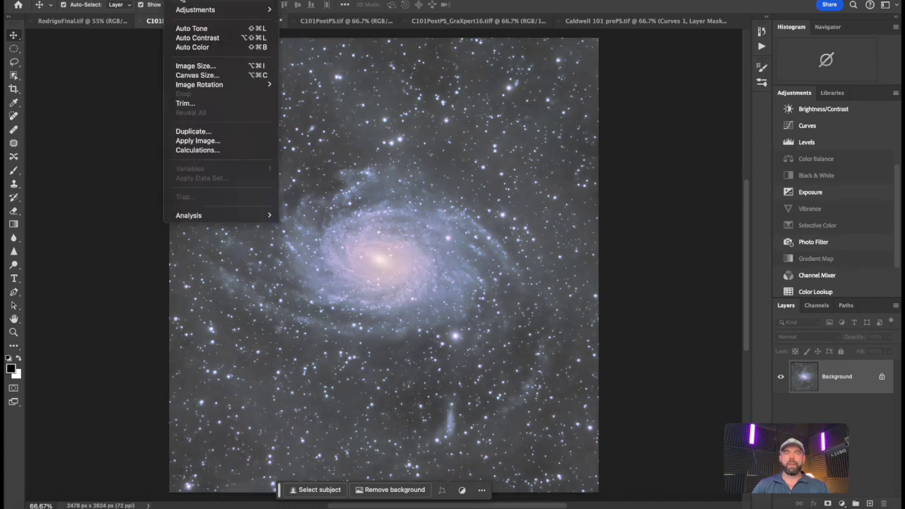
- Bring up HDR Toning for the 32-bit C101PostPS_GraXpert.tiff image and dismiss it without applying
mouse_move(187, 1)
left_click(316, 84)
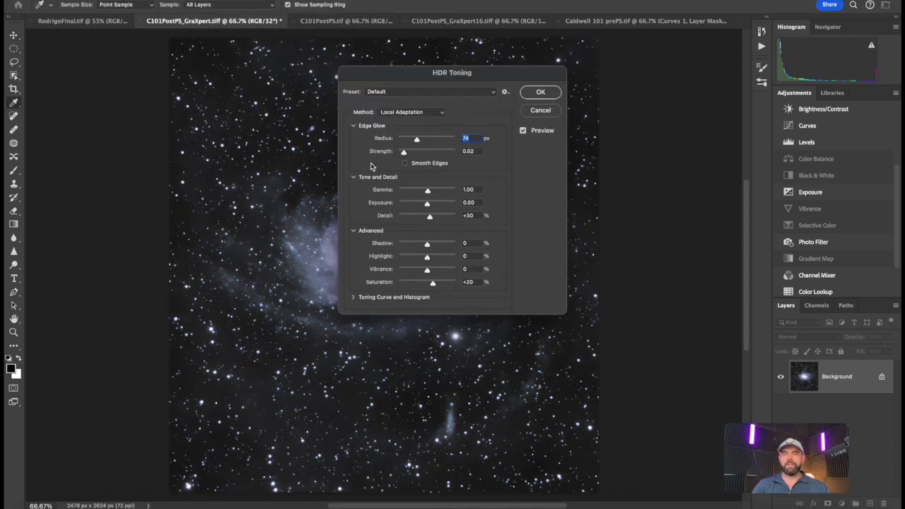
left_click(540, 112)
key("super+shift+r")
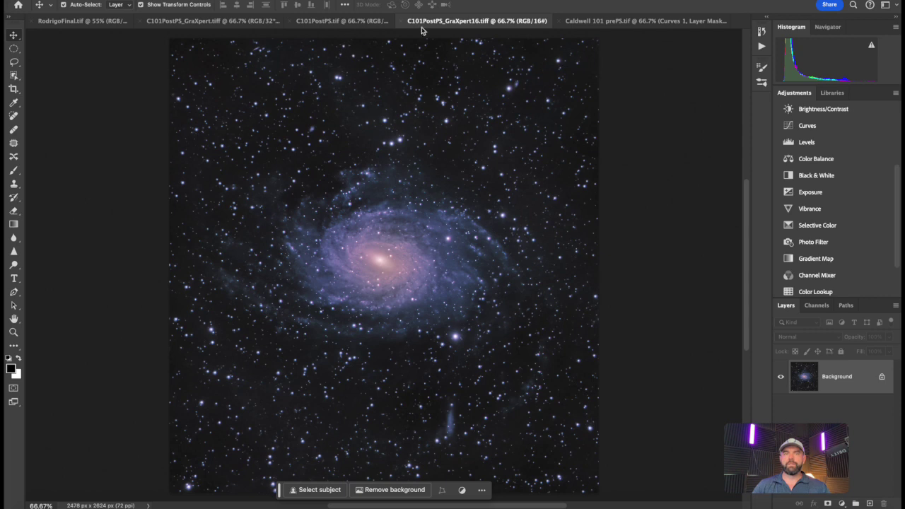
- Compare the background of C101PostPS.tif with that of C101PostPS_GraXpert16.tiff, alternating between the two documents
left_click(350, 21)
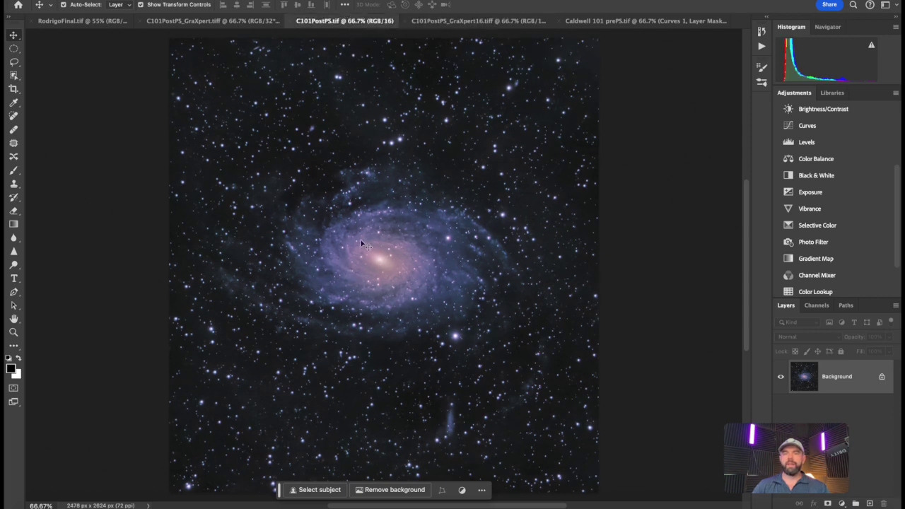
left_click(436, 21)
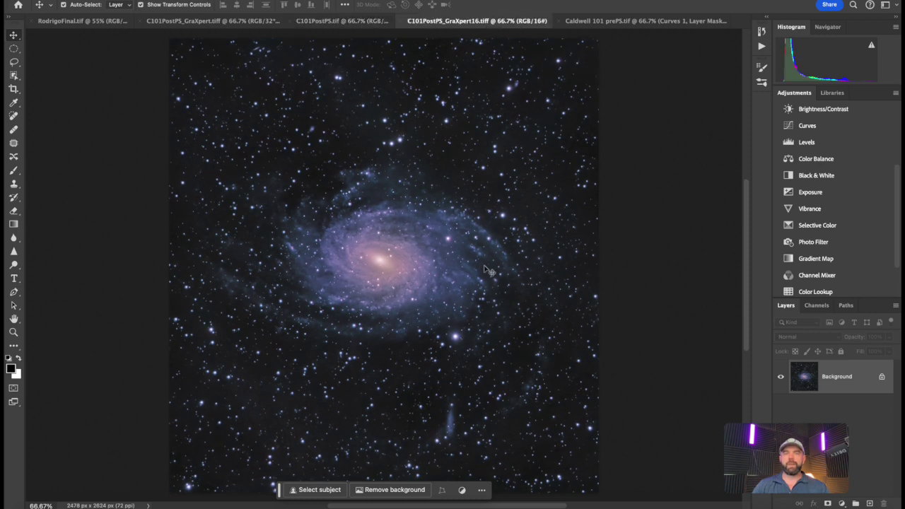
left_click(359, 23)
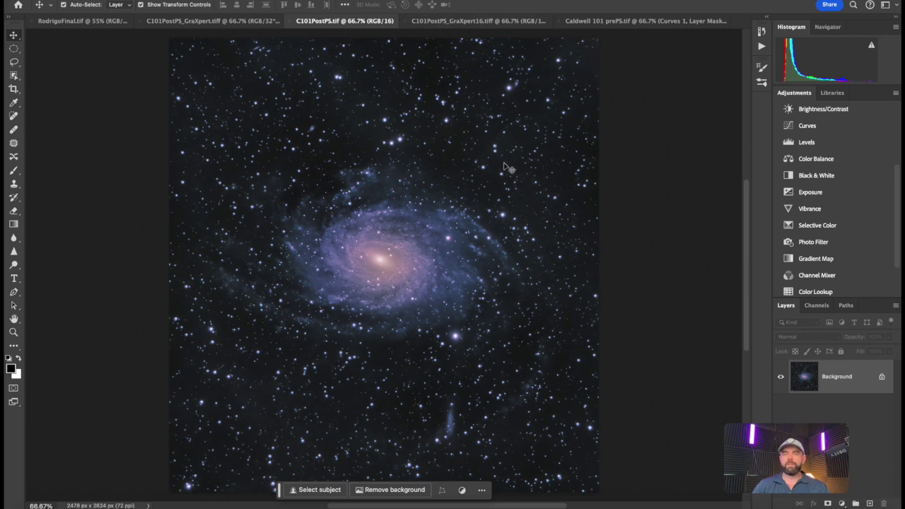
left_click(456, 22)
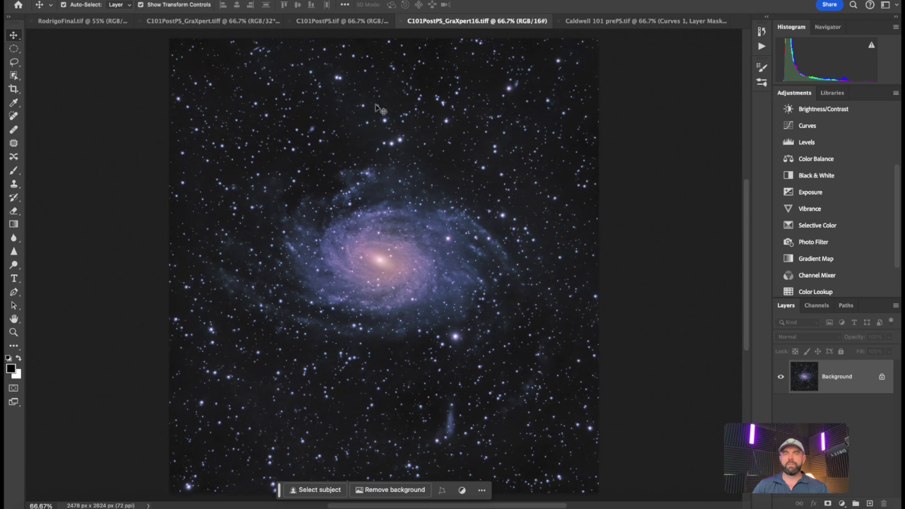